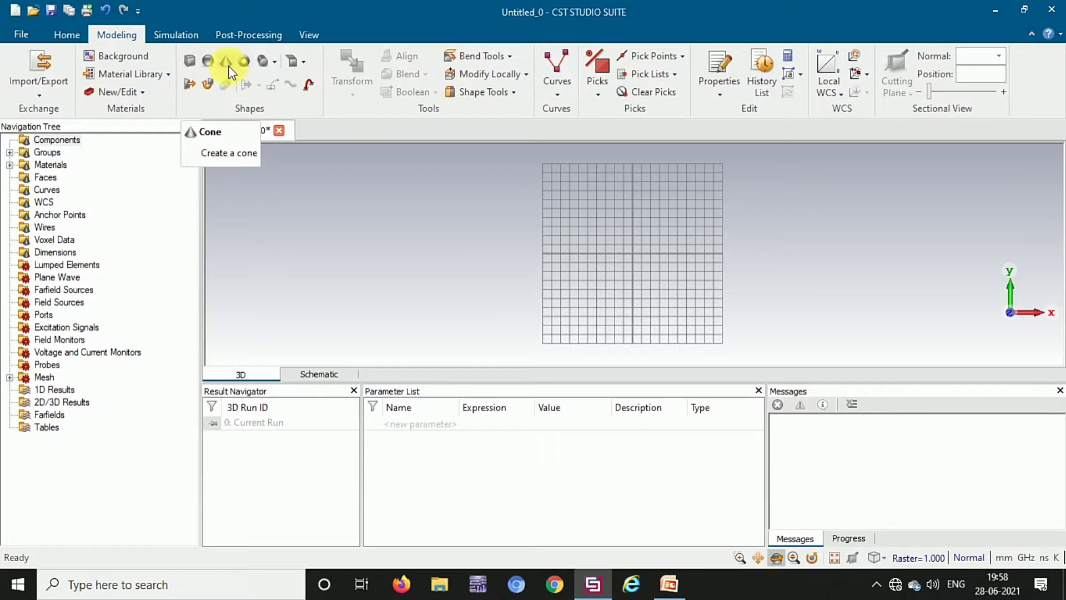
left_click(275, 64)
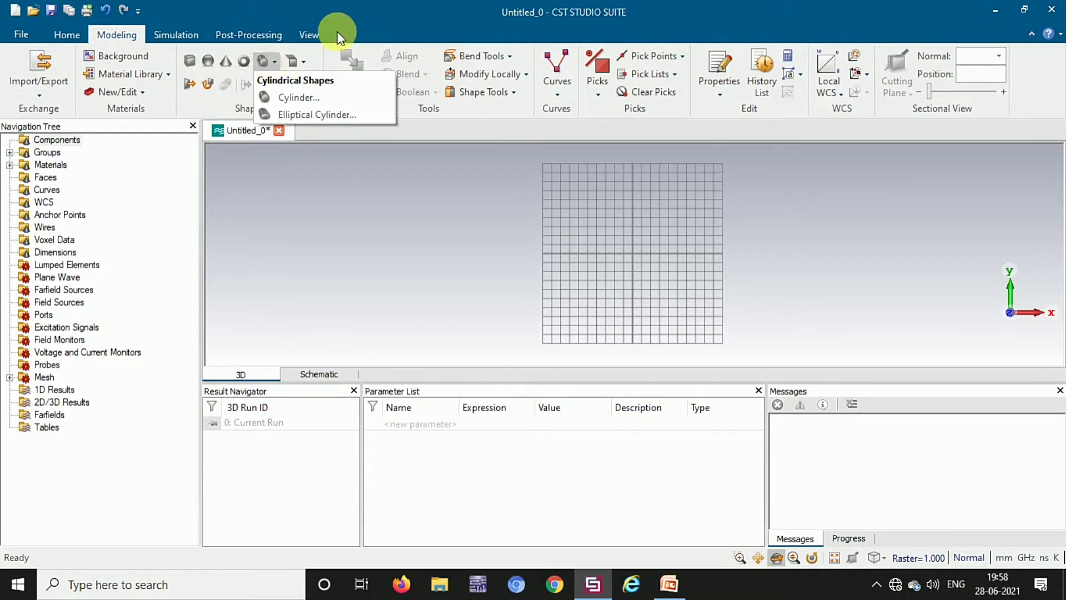
left_click(355, 25)
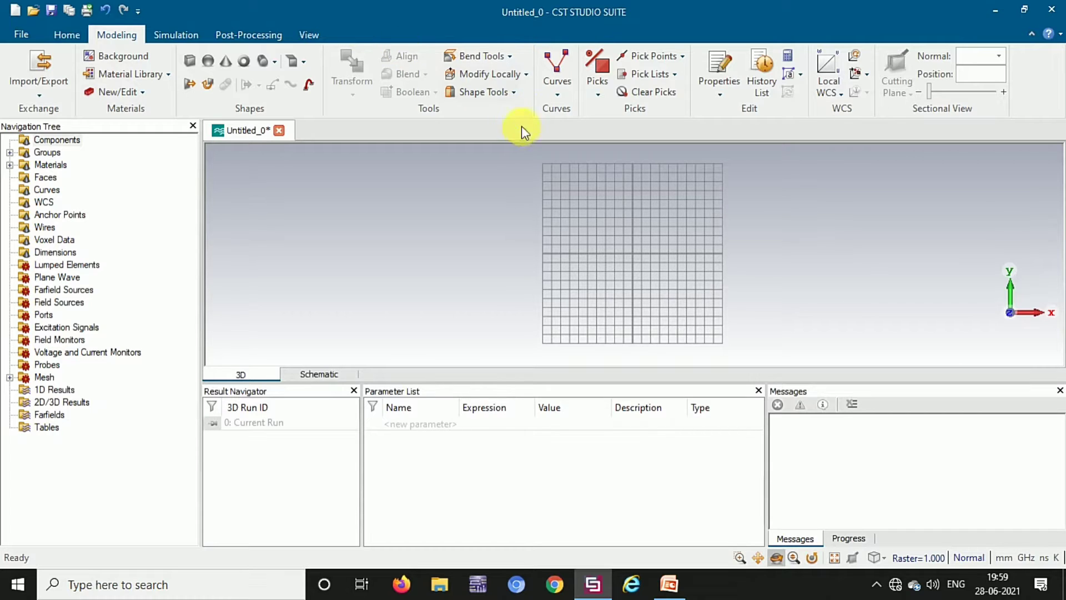
left_click(554, 98)
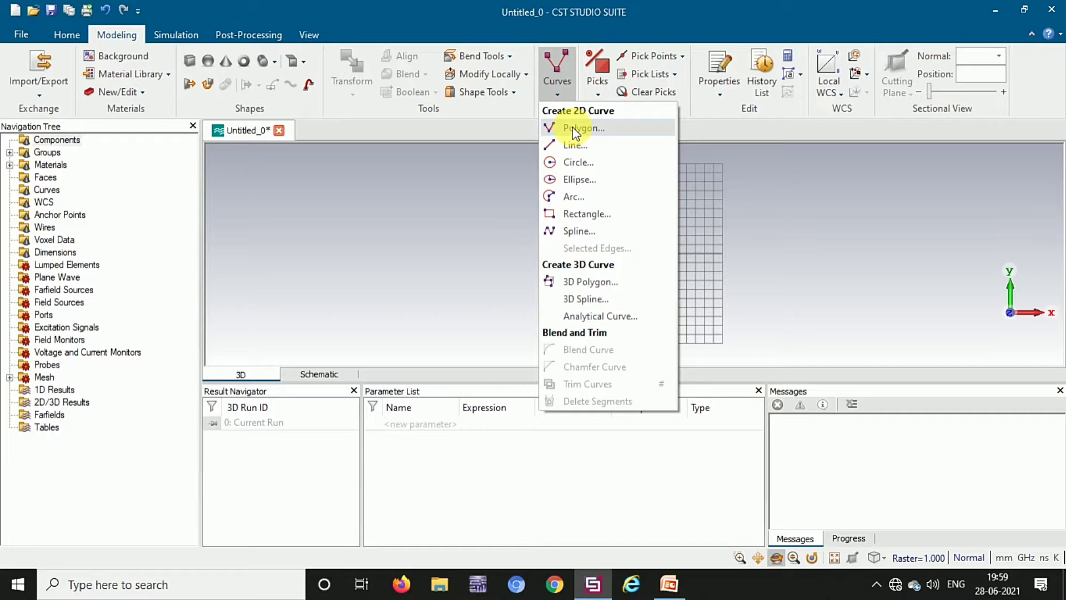
left_click(378, 199)
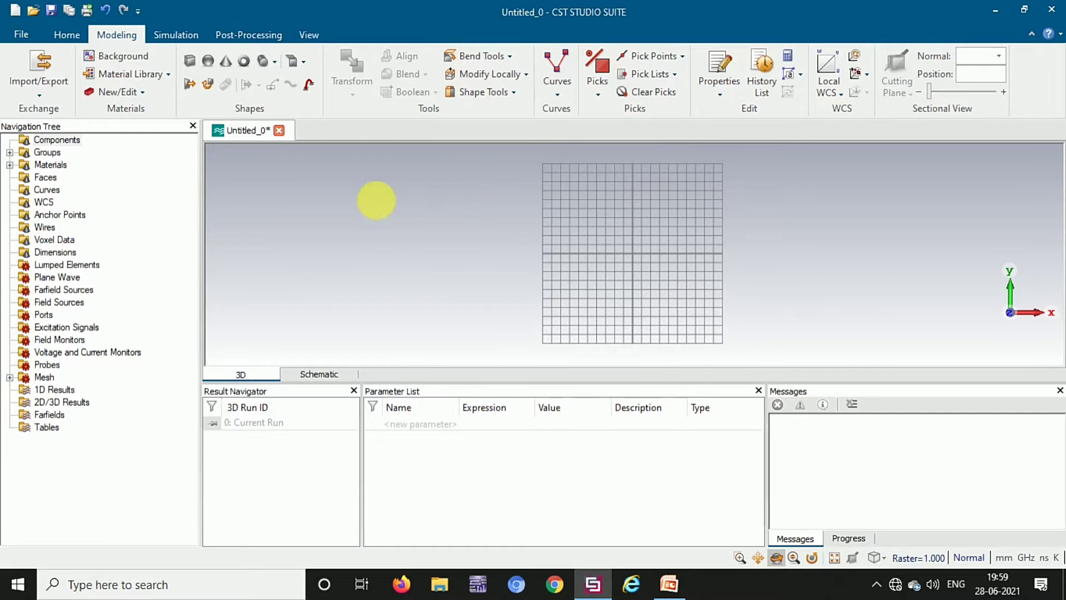
- Start a brick named sub spanning -50 to 50 mm in both X and Y
left_click(189, 60)
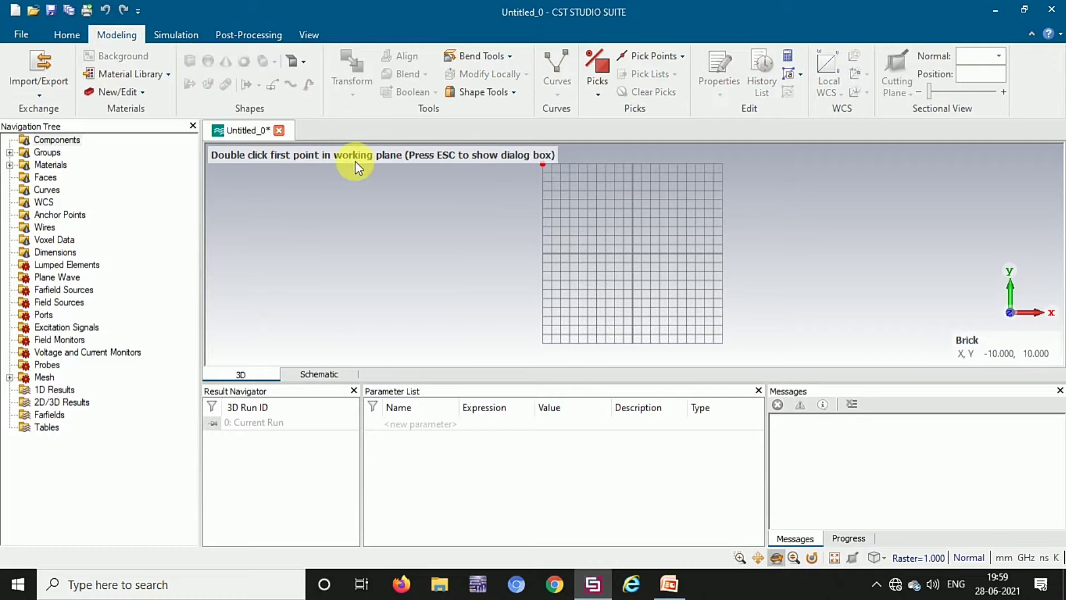
key("Escape")
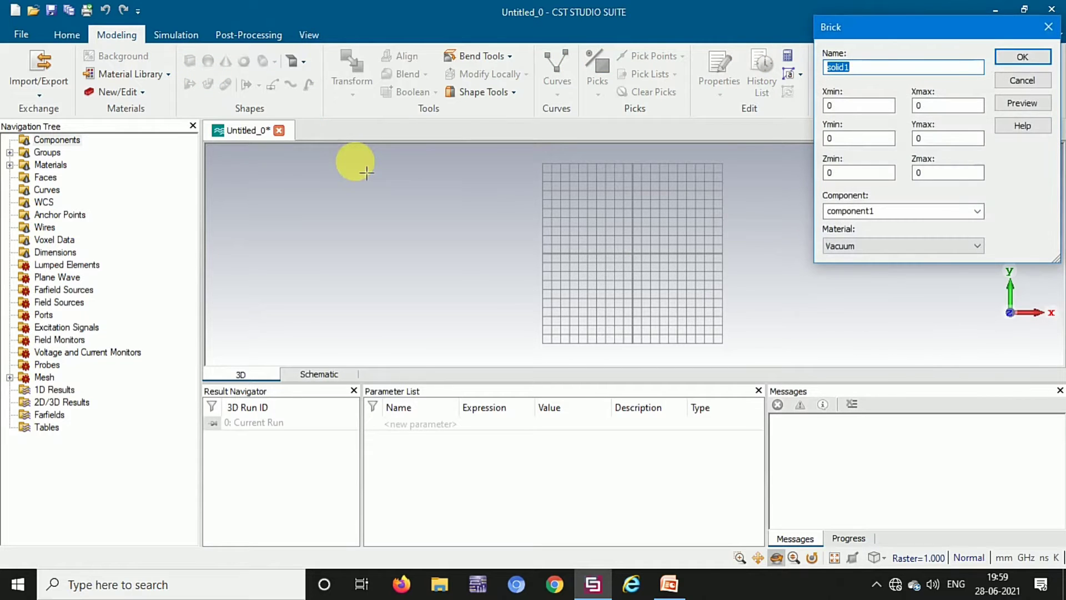
type("sub")
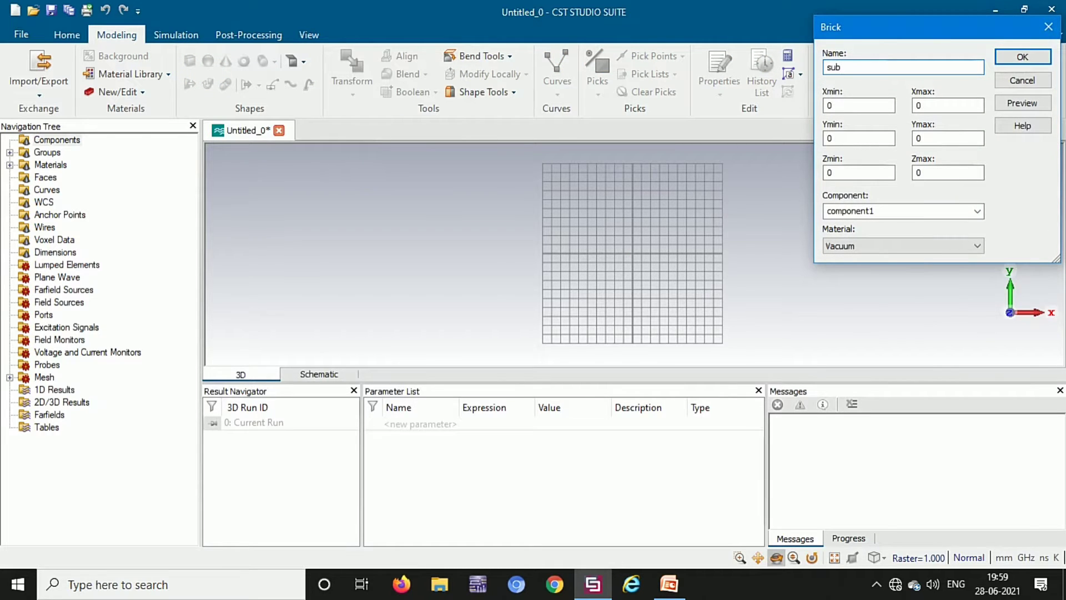
key("Tab")
type("-50")
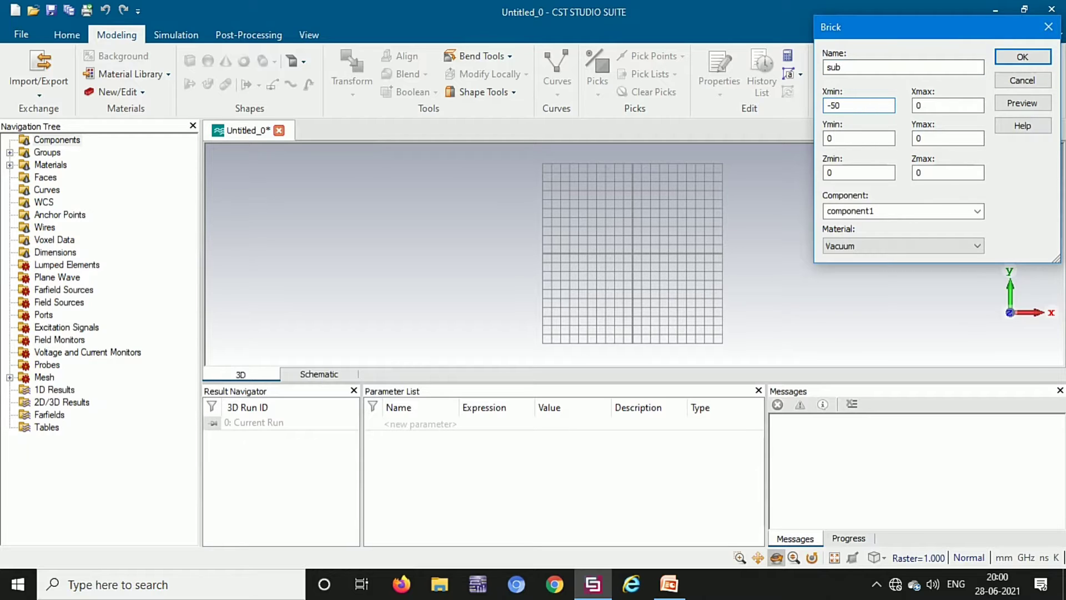
key("Tab")
type("50")
key("Tab")
type("-50")
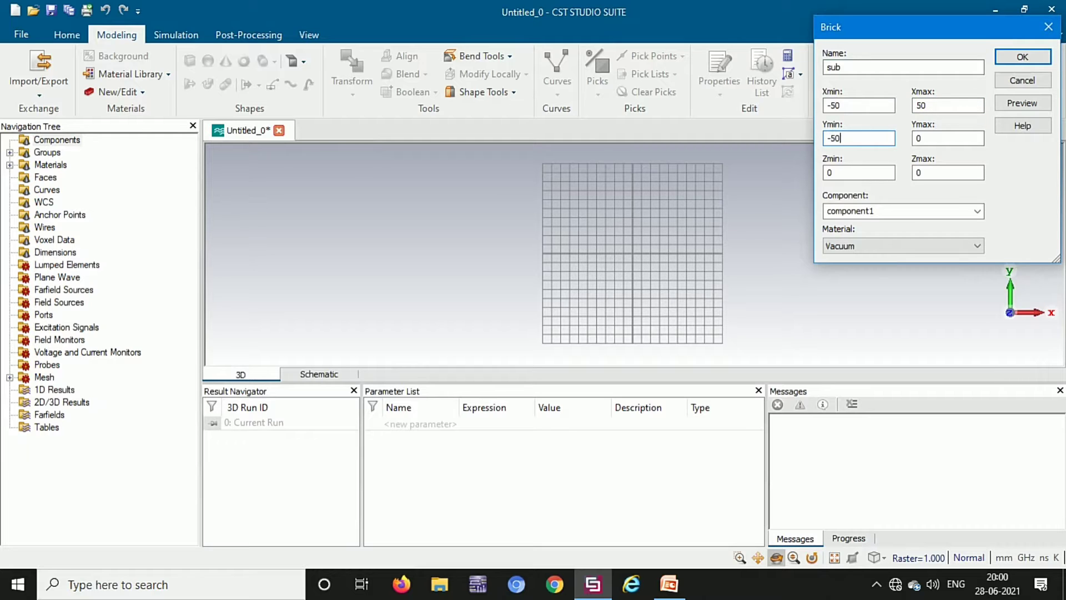
key("Tab")
type("50")
key("Tab")
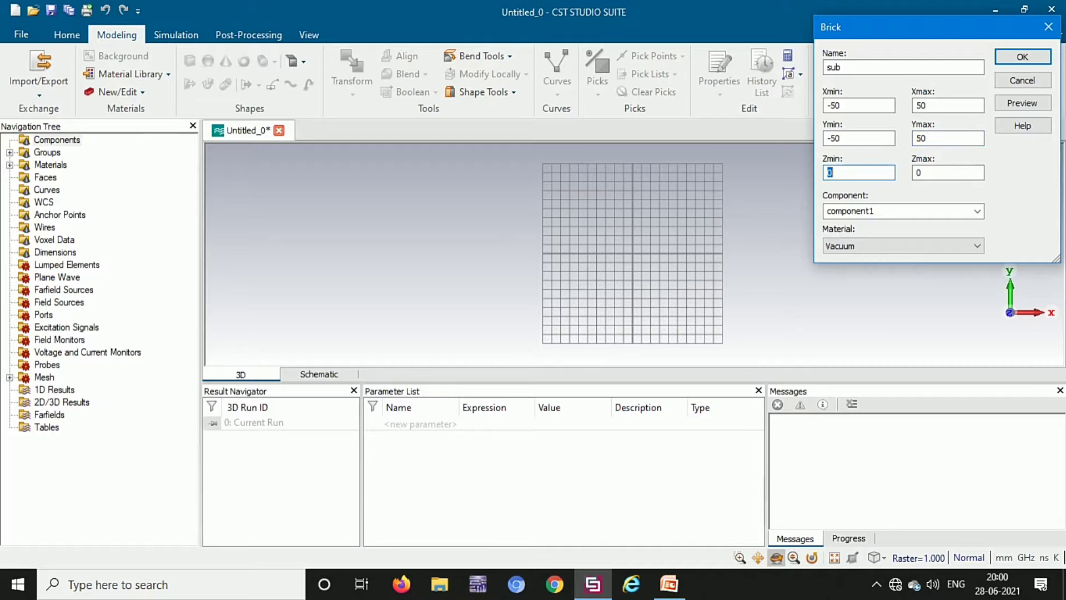
- Set the brick's Zmax to 1.6, preview it, and create the solid
key("Tab")
type("1")
type(".49")
key("BackSpace")
key("BackSpace")
type("6")
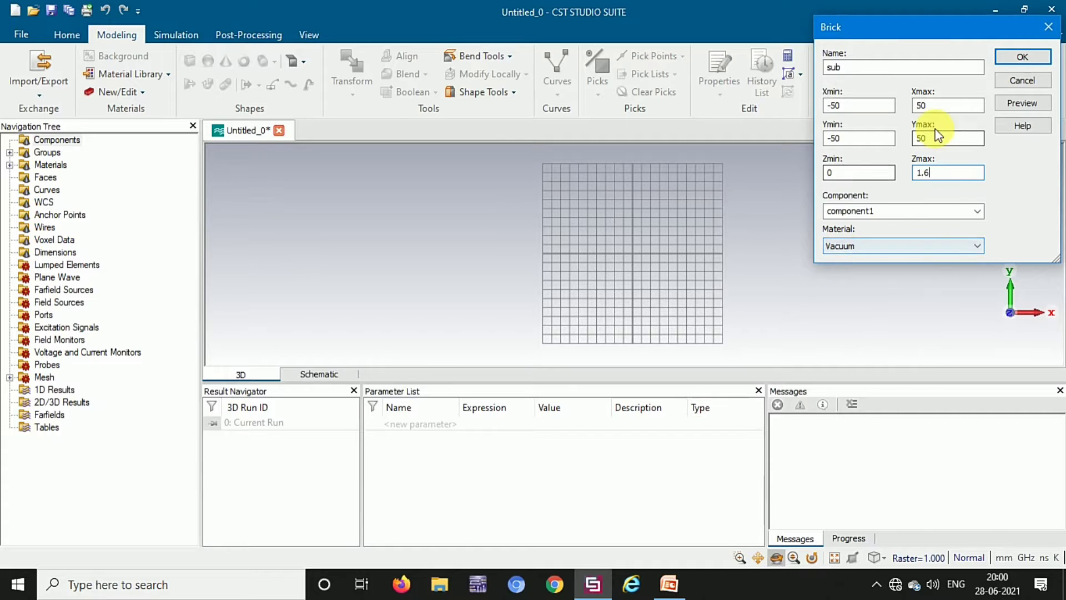
left_click(1032, 104)
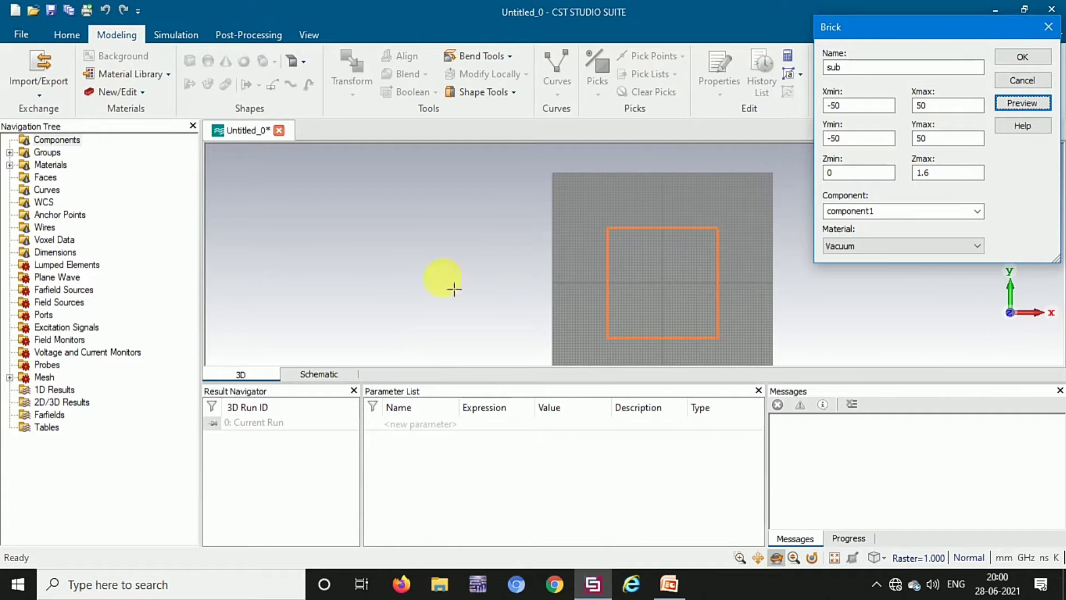
left_click(1022, 56)
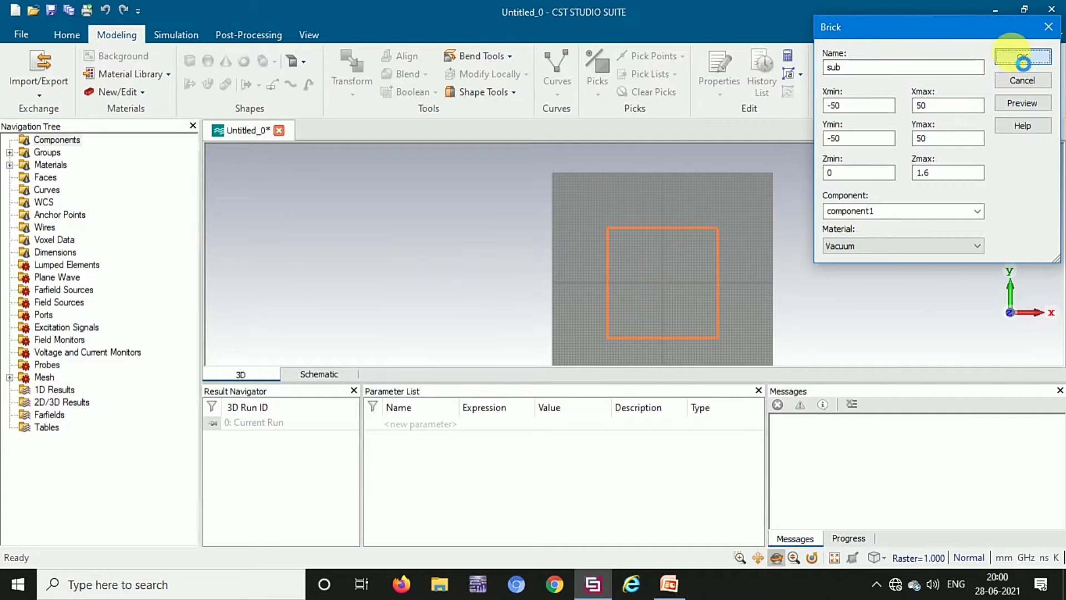
- Hide the working plane grid around the brick
left_click(307, 34)
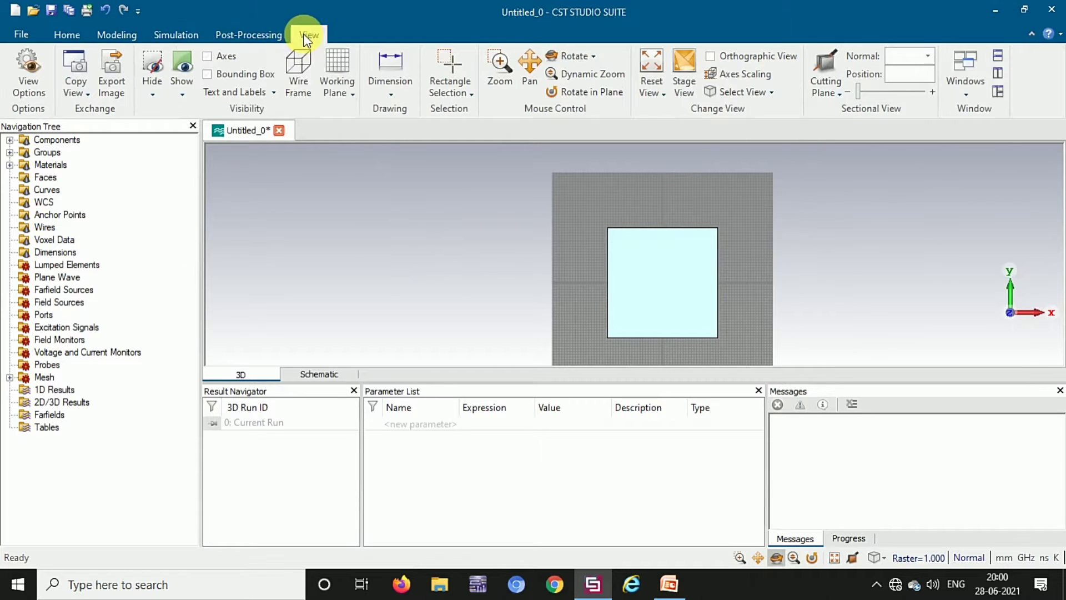
left_click(338, 93)
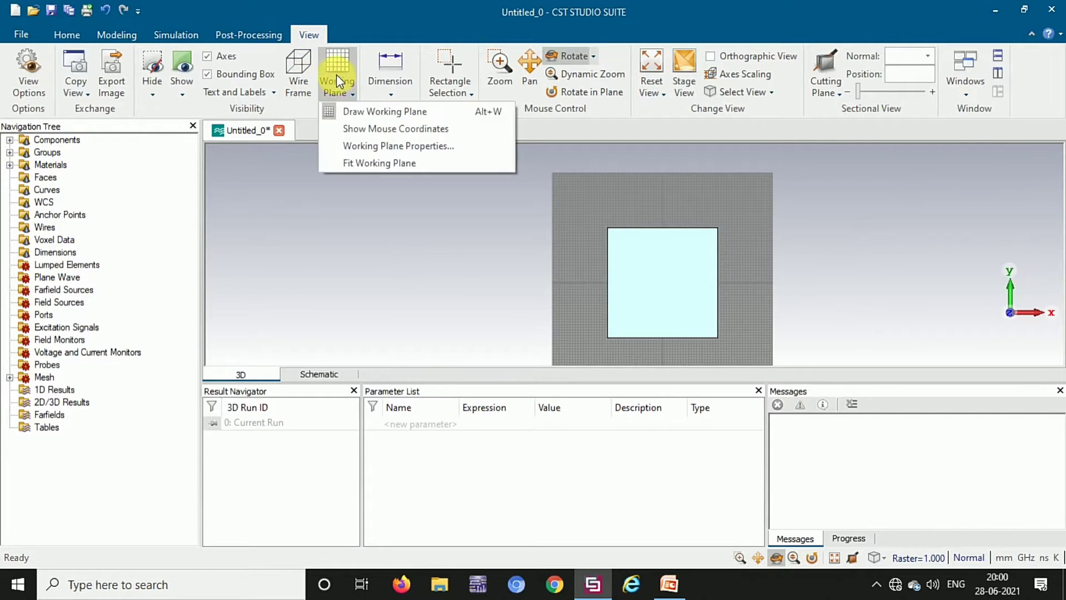
left_click(352, 113)
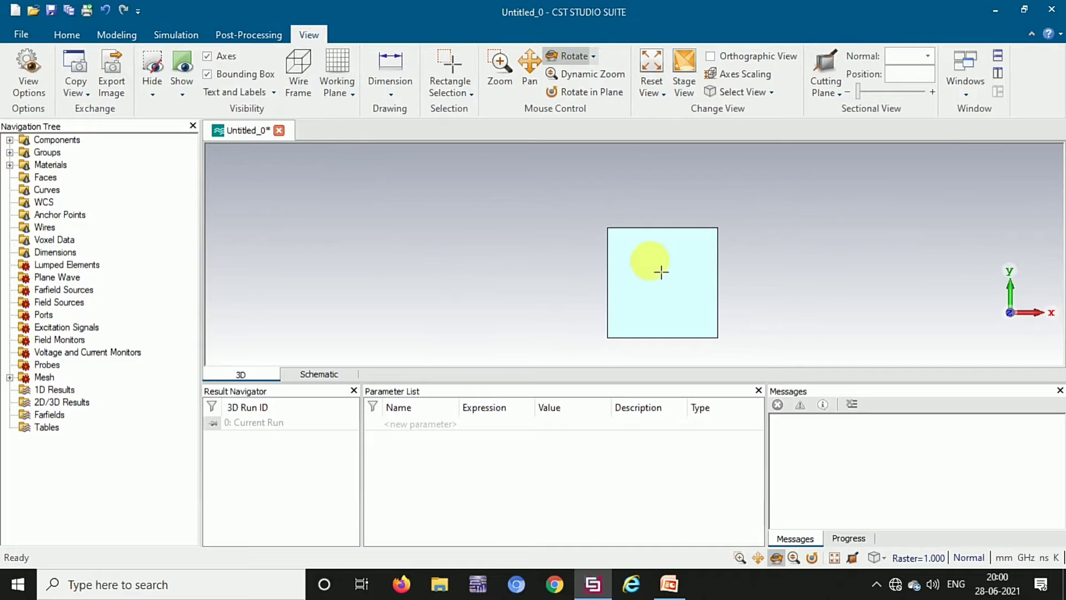
- Pick the center of the brick's lower (minimum Y) edge and align the local WCS with that point
scroll(659, 268, "up", 2)
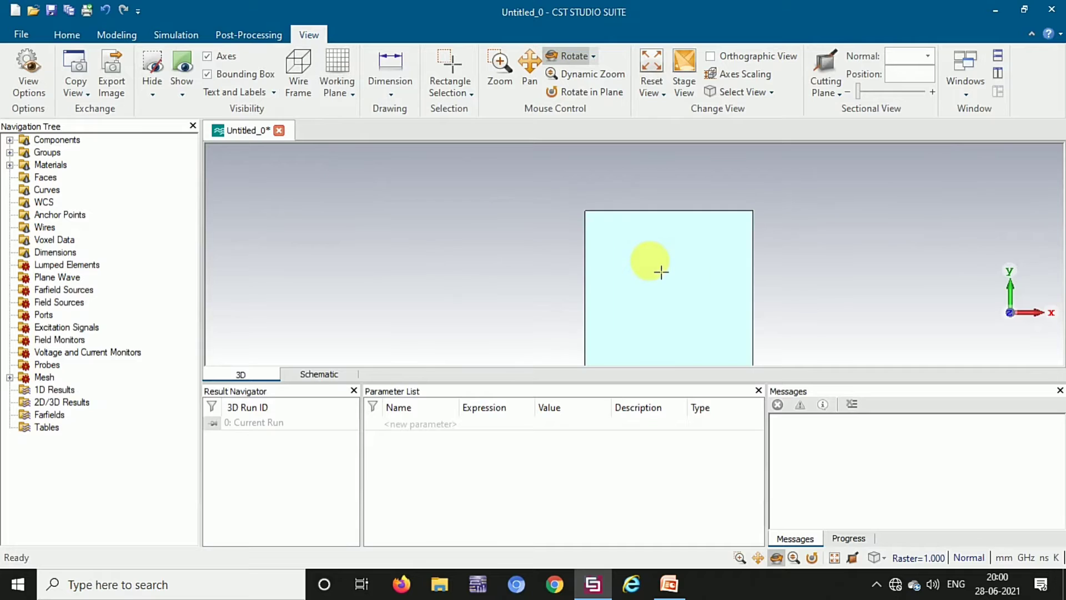
left_click(757, 557)
left_click_drag(624, 298, 633, 255)
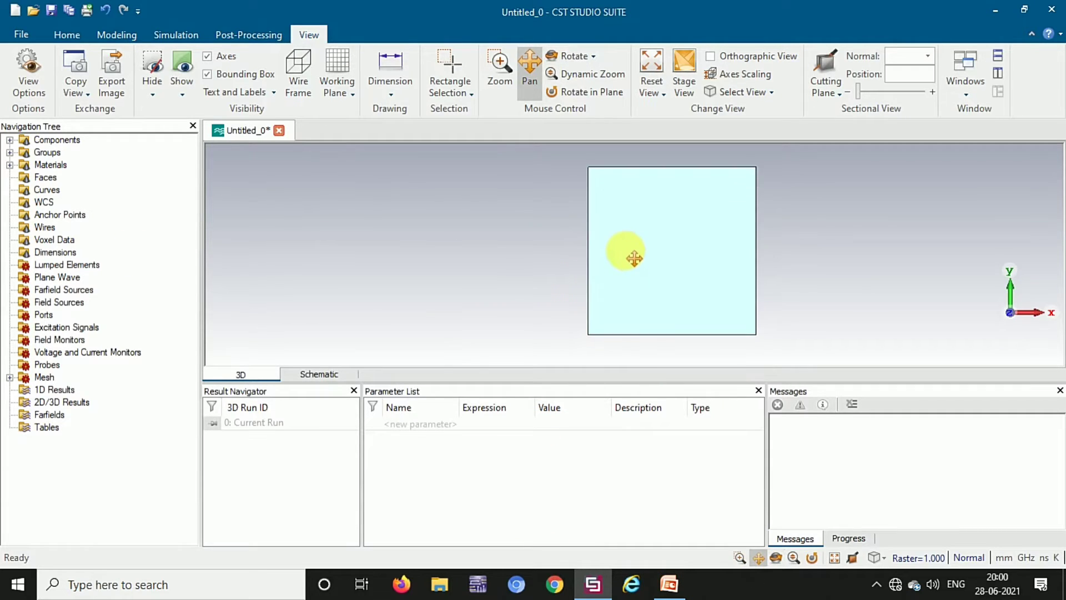
left_click(113, 35)
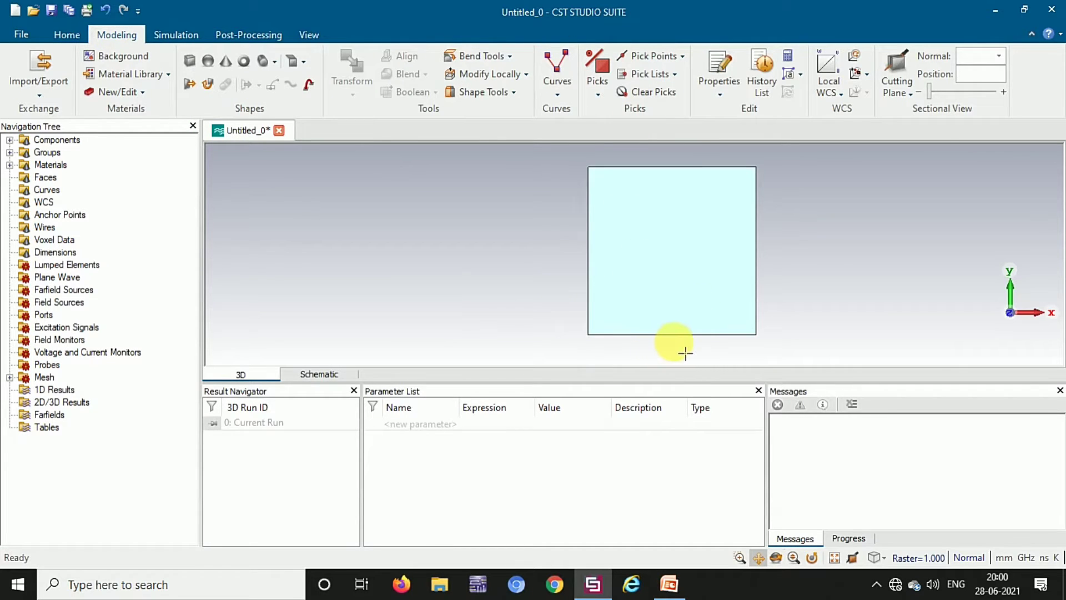
left_click(682, 57)
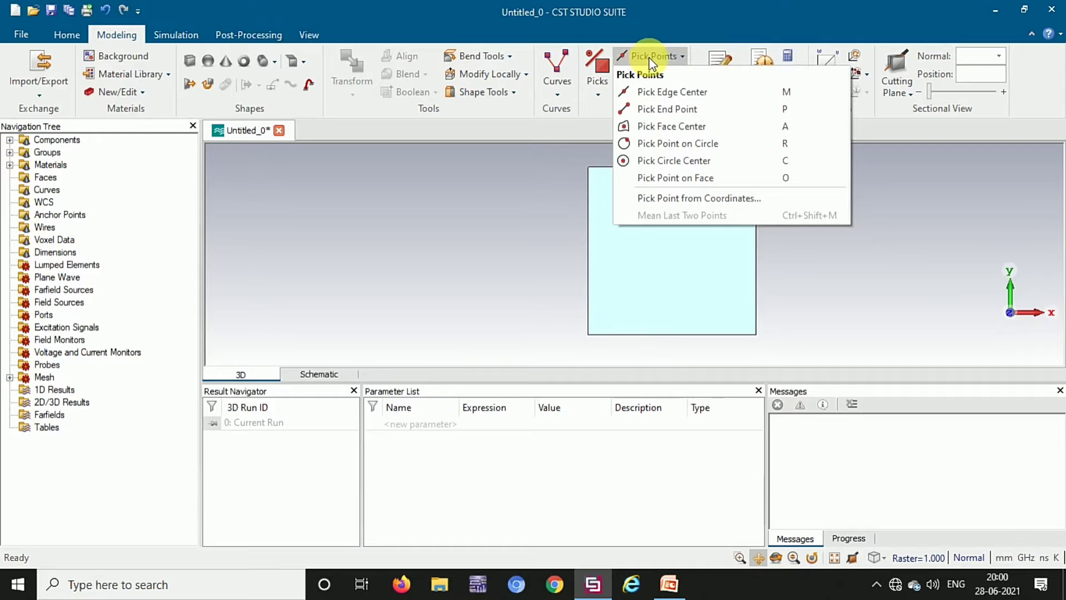
left_click(667, 92)
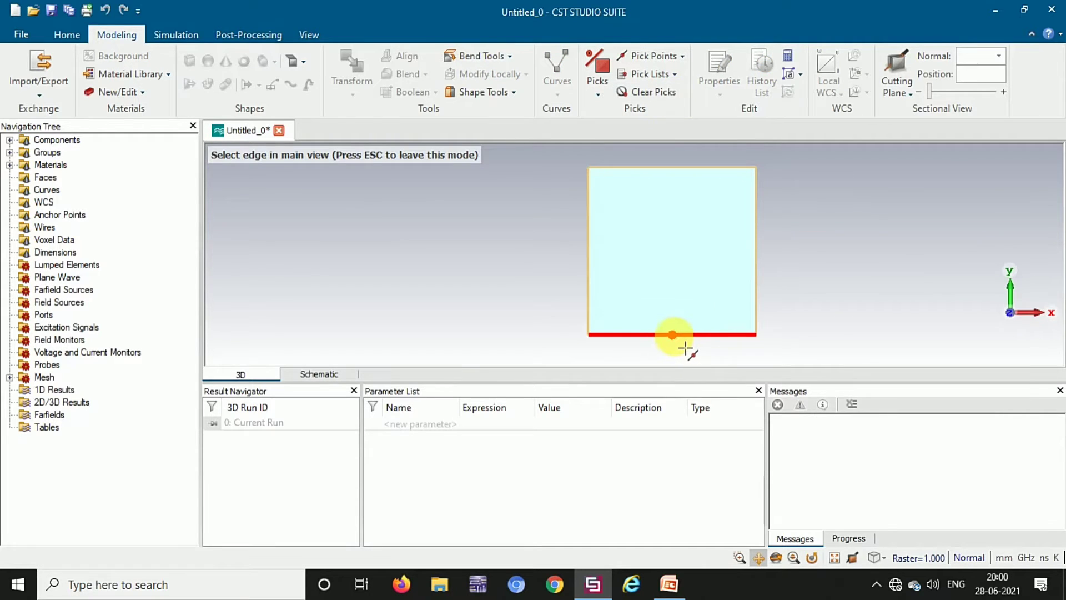
left_click(673, 335)
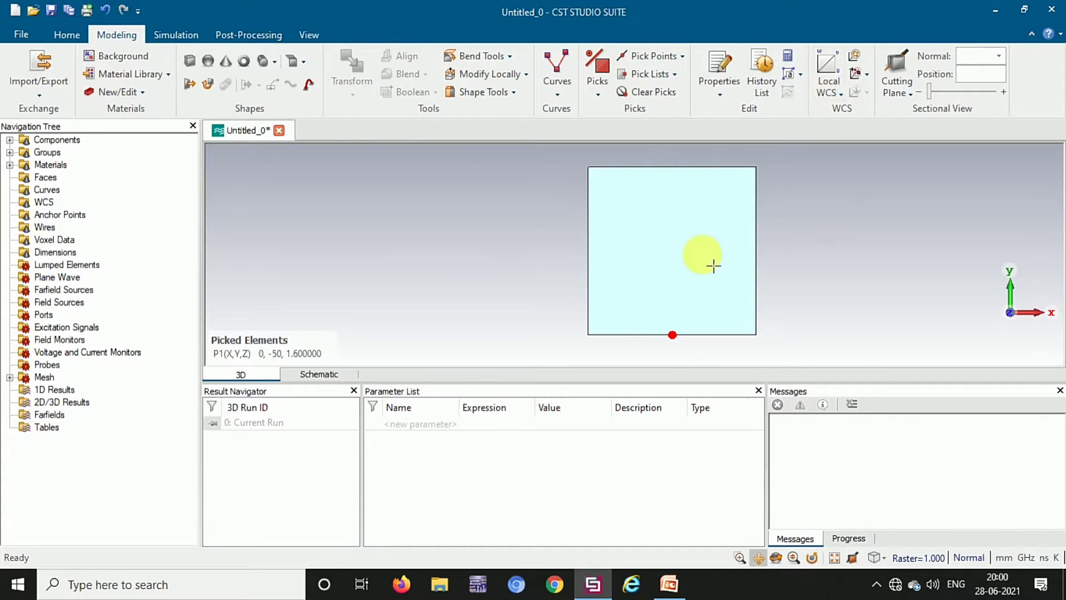
left_click(867, 76)
left_click(868, 92)
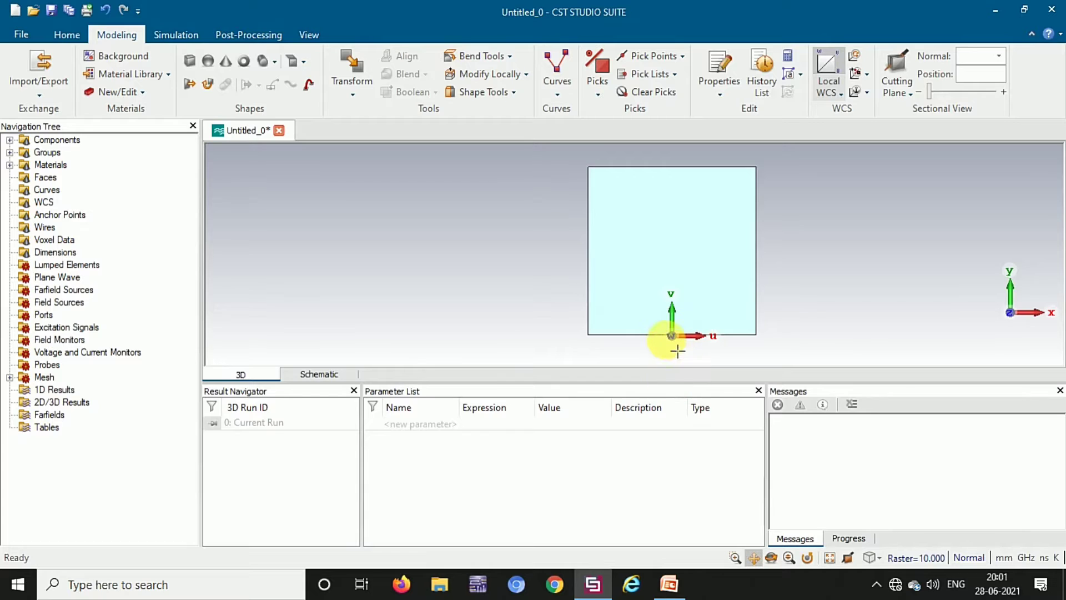
- Start a 2D polygon curve with coordinate entry and name it hexa
scroll(673, 309, "up", 2)
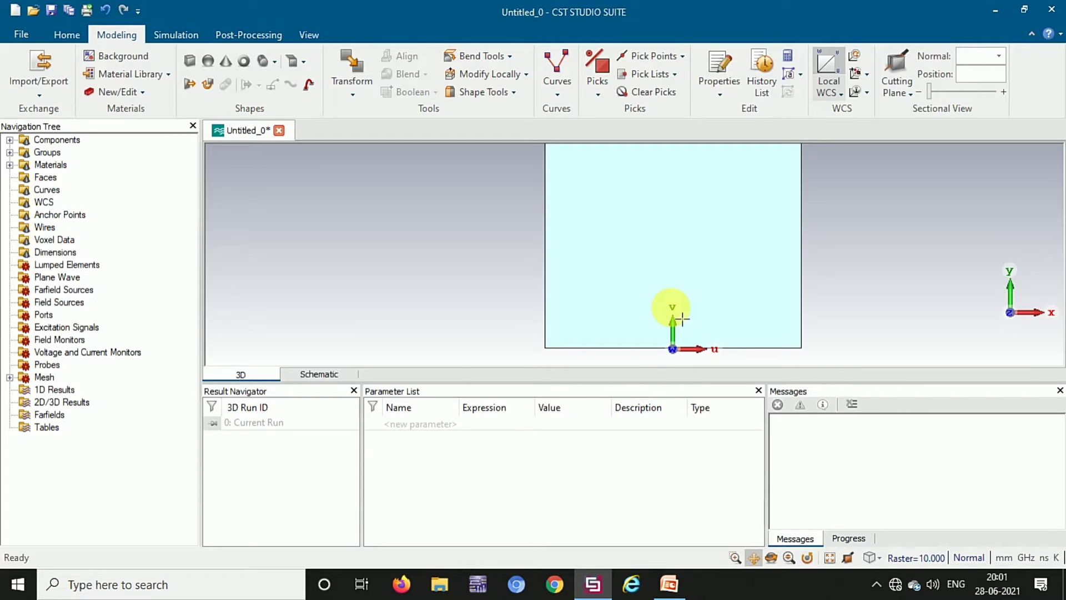
scroll(719, 303, "up", 2)
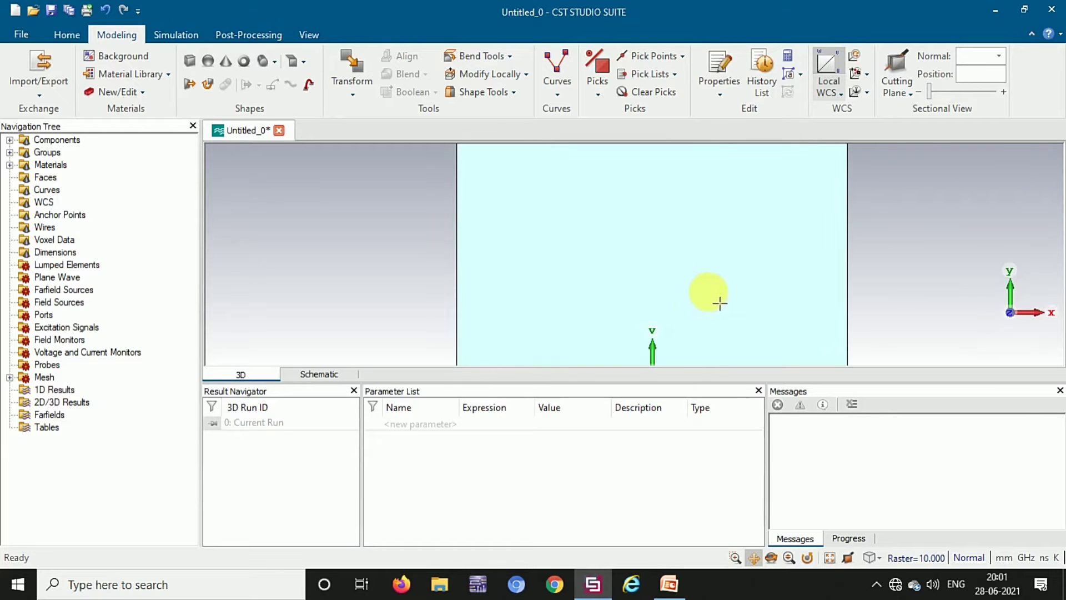
scroll(686, 321, "down", 2)
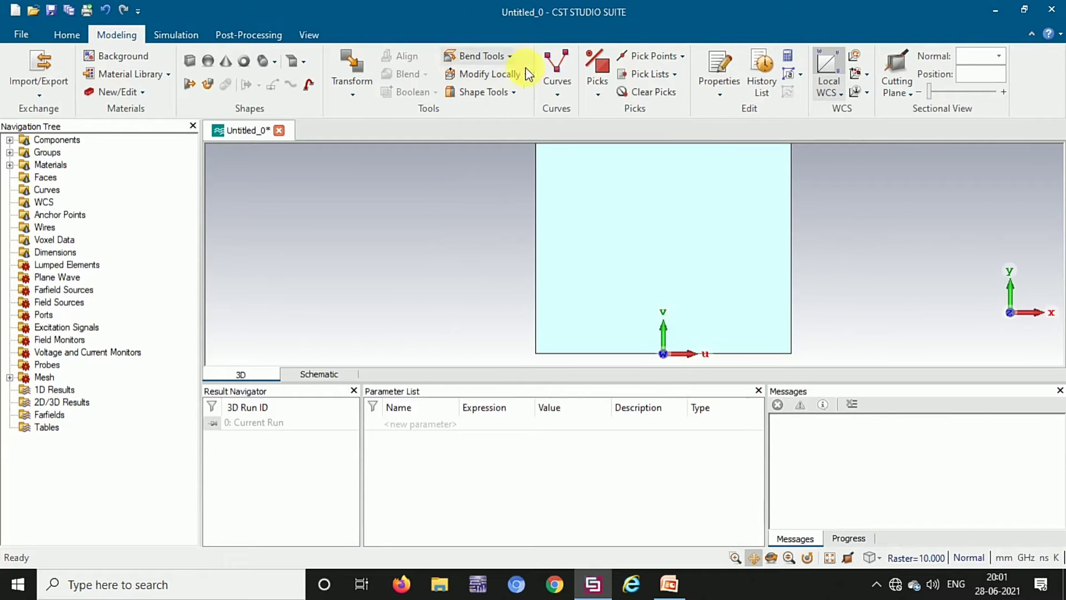
left_click(555, 95)
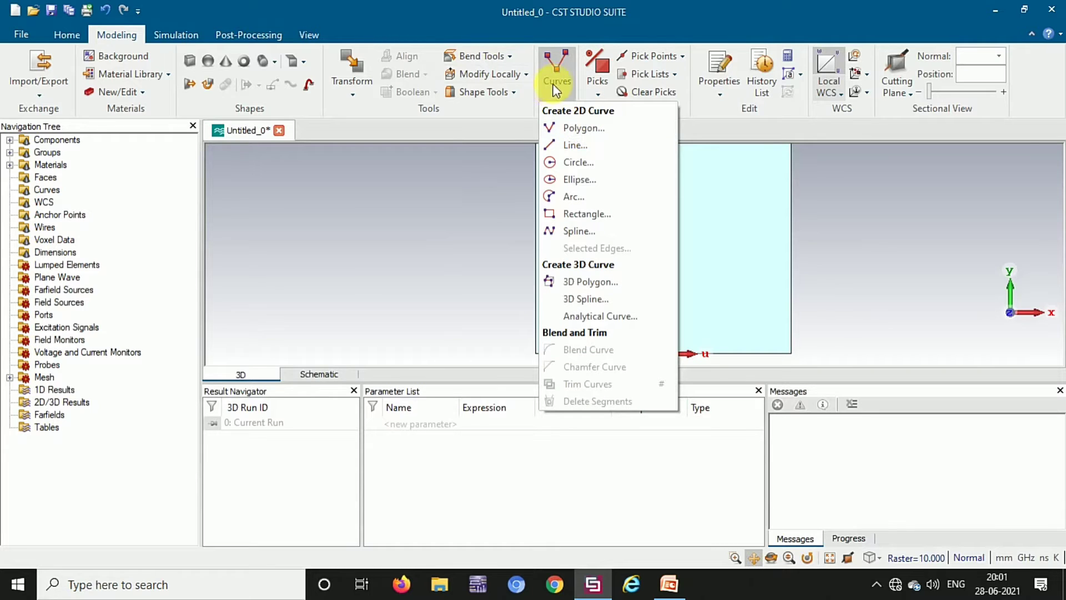
left_click(583, 129)
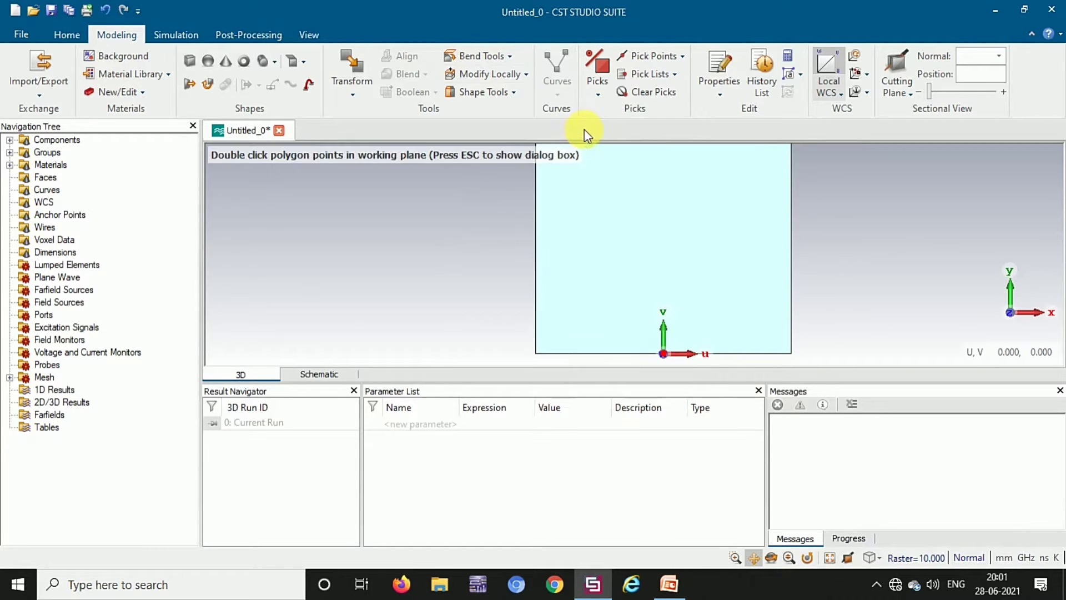
double_click(289, 256)
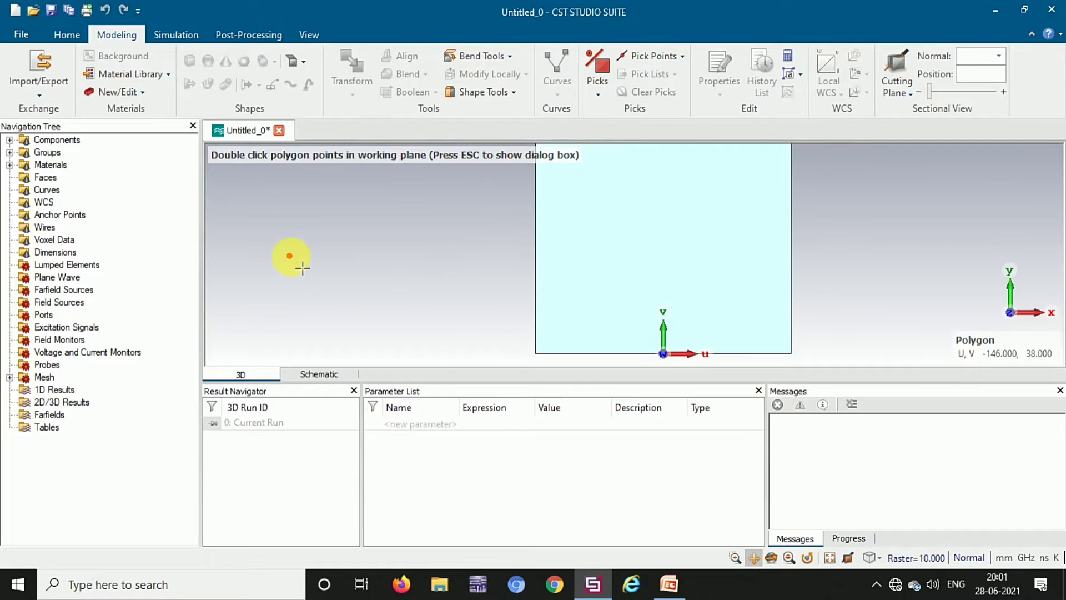
key("Escape")
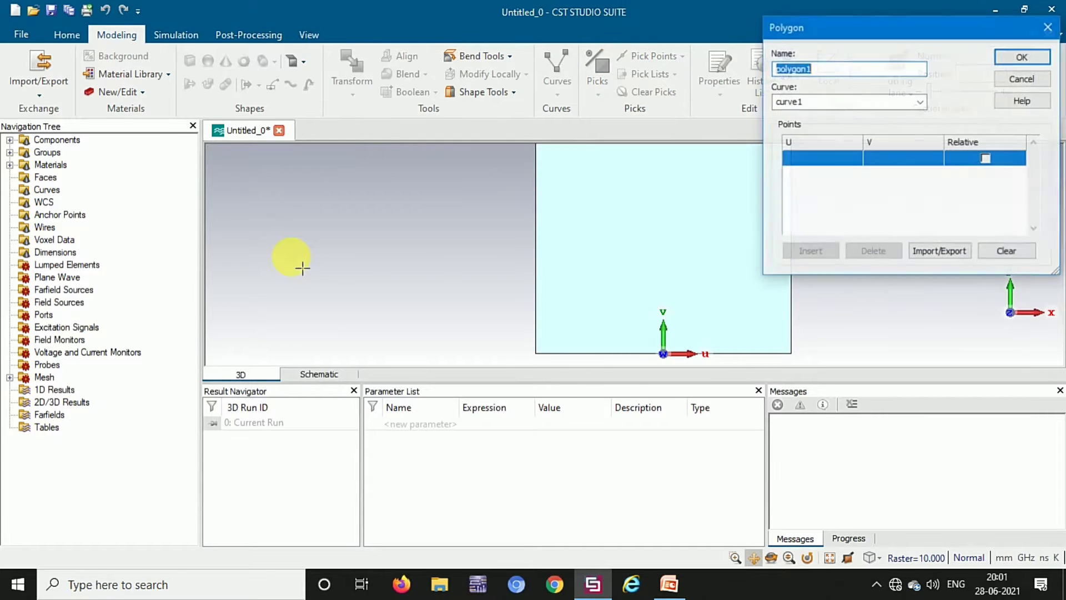
double_click(794, 69)
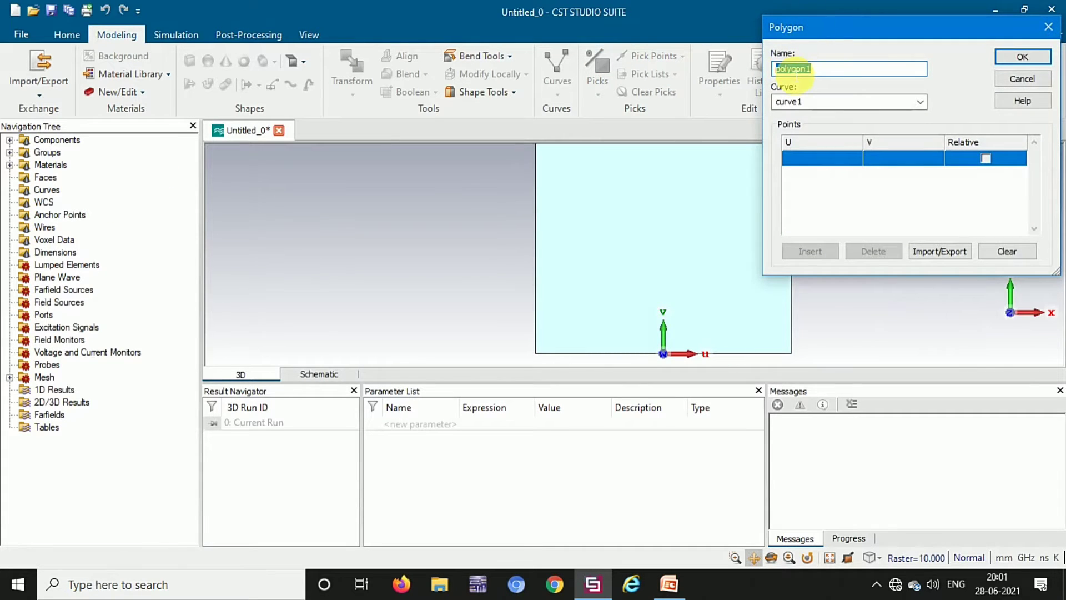
type("hexa")
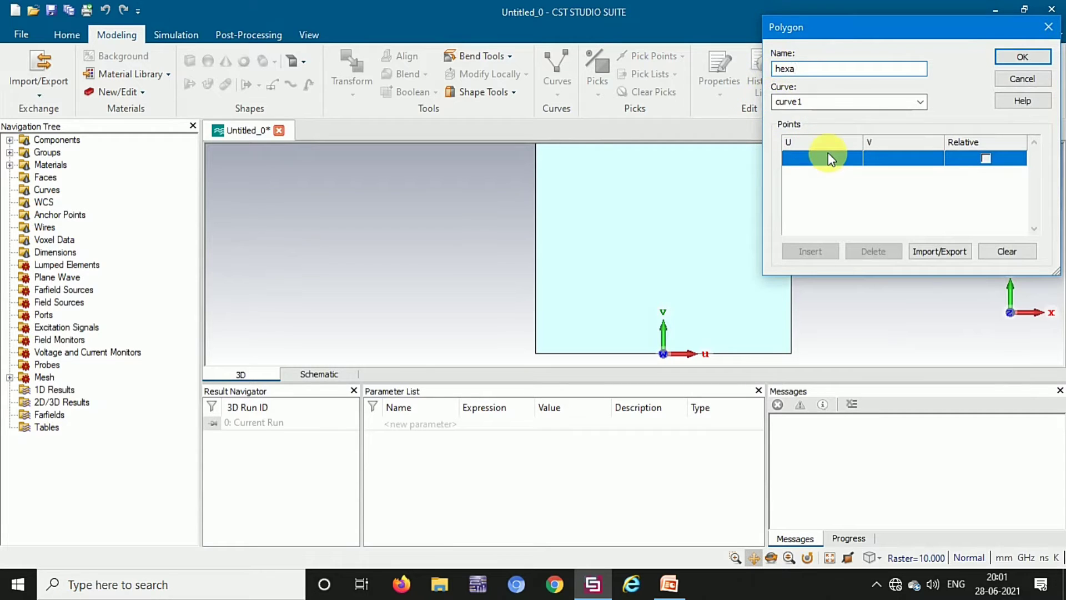
- Enter the first point of the hexa polygon at U 0, V 0
left_click(806, 166)
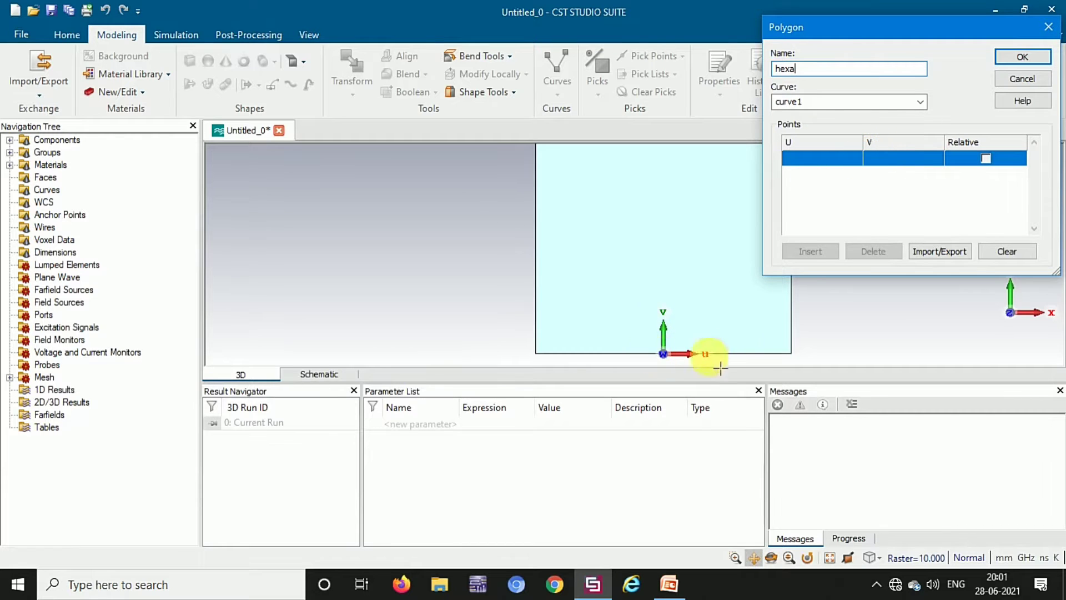
left_click(818, 158)
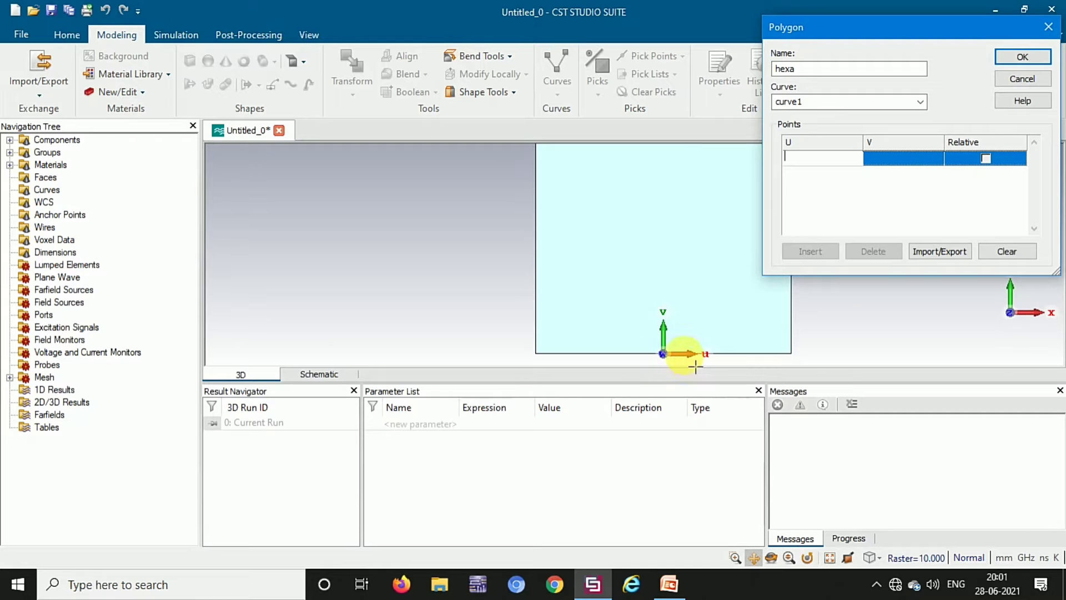
type("0")
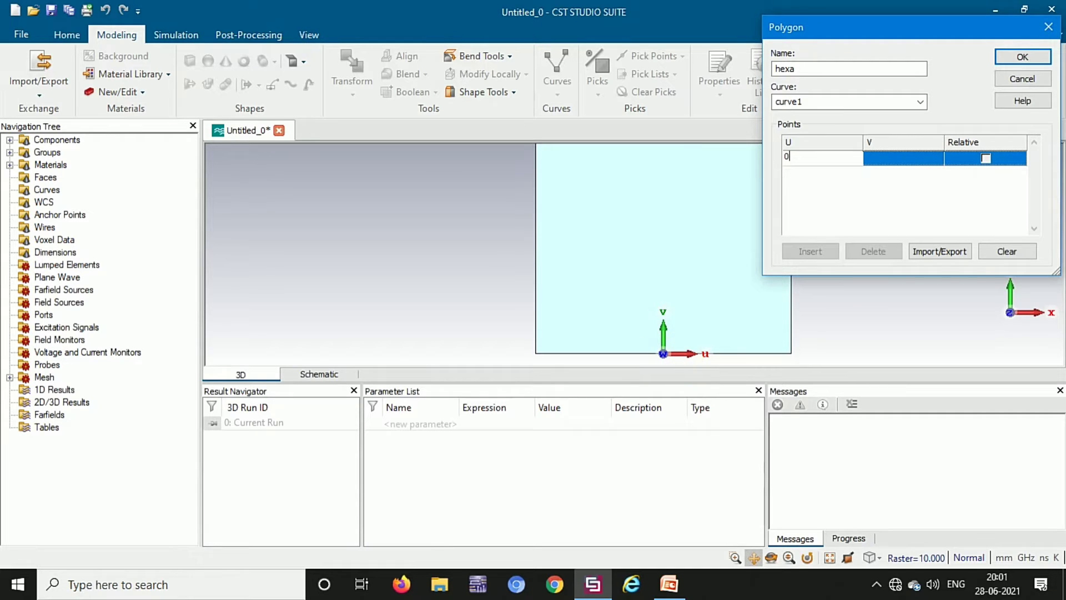
key("Tab")
type("0")
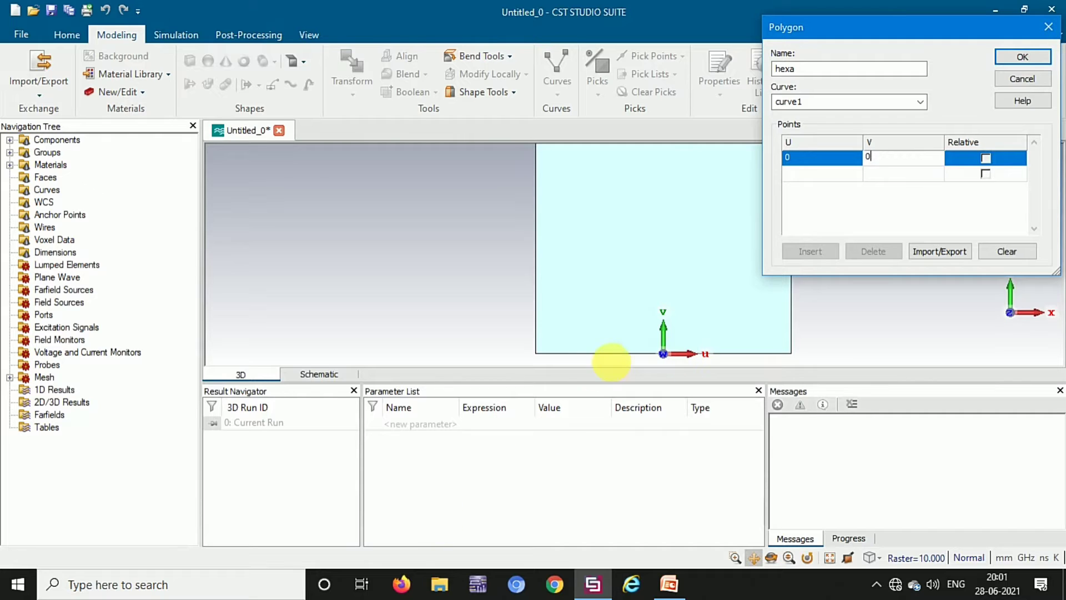
- Enter the second polygon point at U -u1, V 0, defining the new parameter u1 as 8
scroll(656, 342, "up", 4)
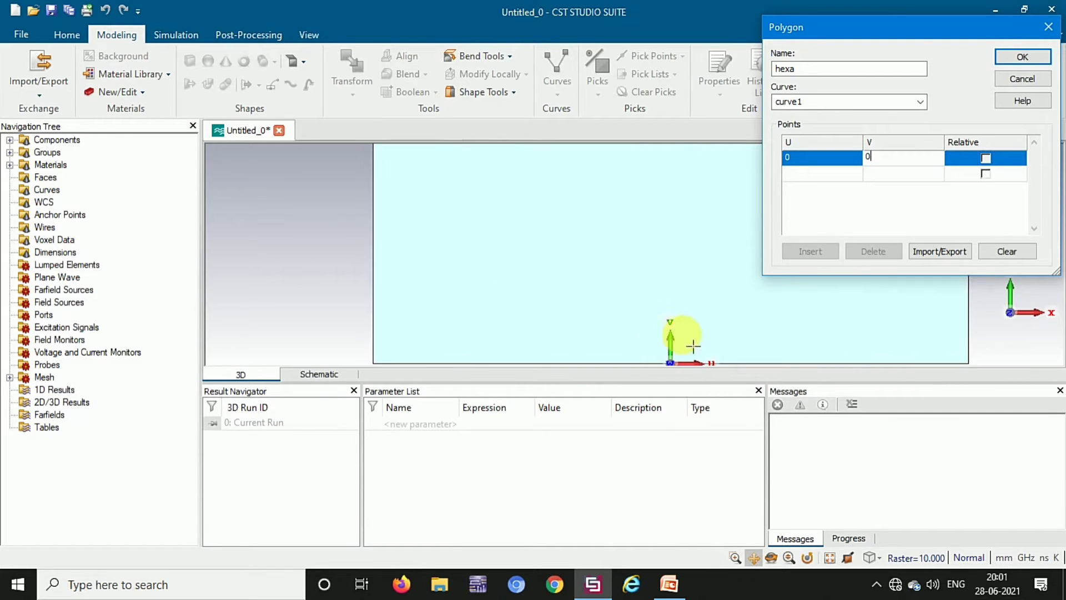
left_click(753, 558)
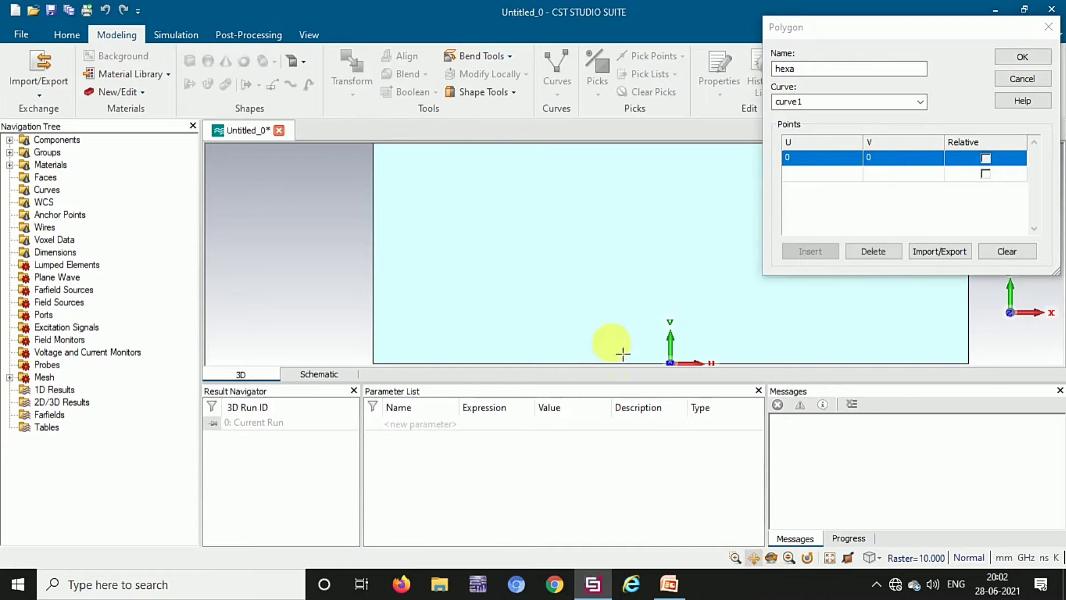
left_click_drag(614, 350, 594, 278)
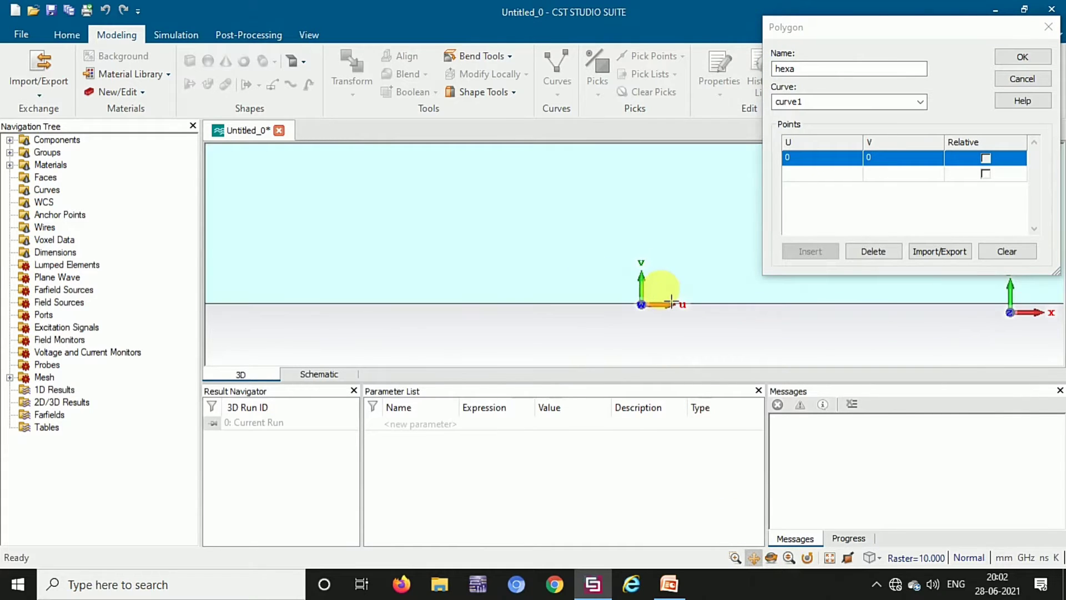
left_click(797, 174)
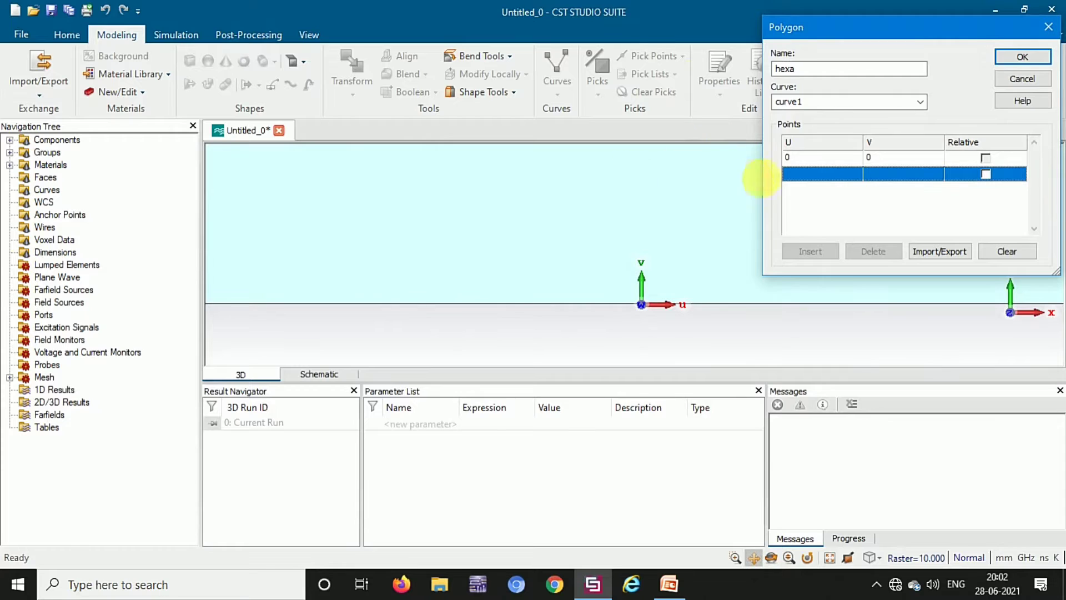
left_click(815, 172)
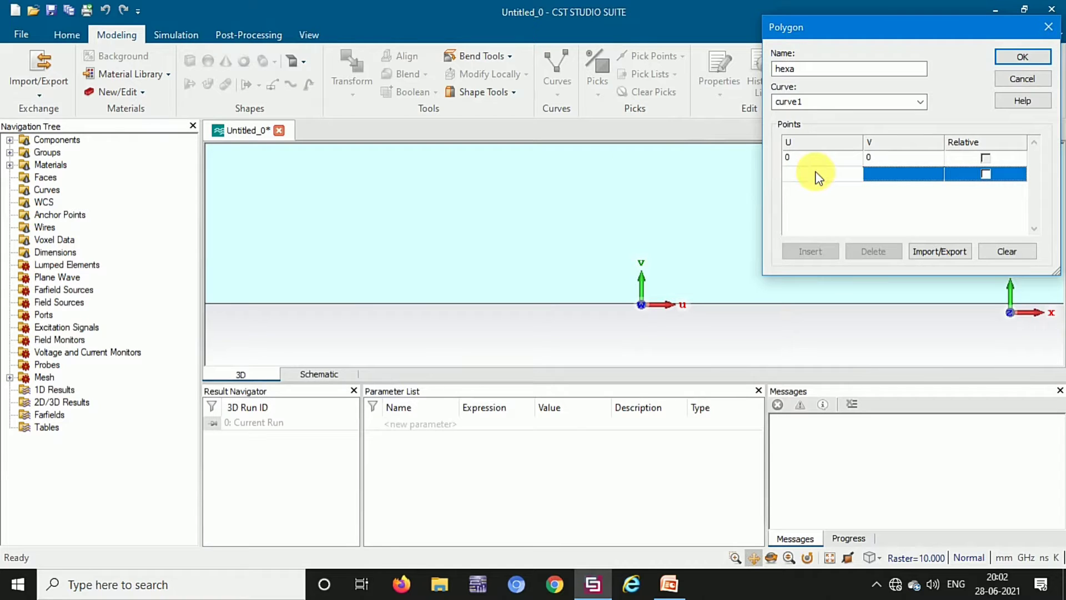
type("-")
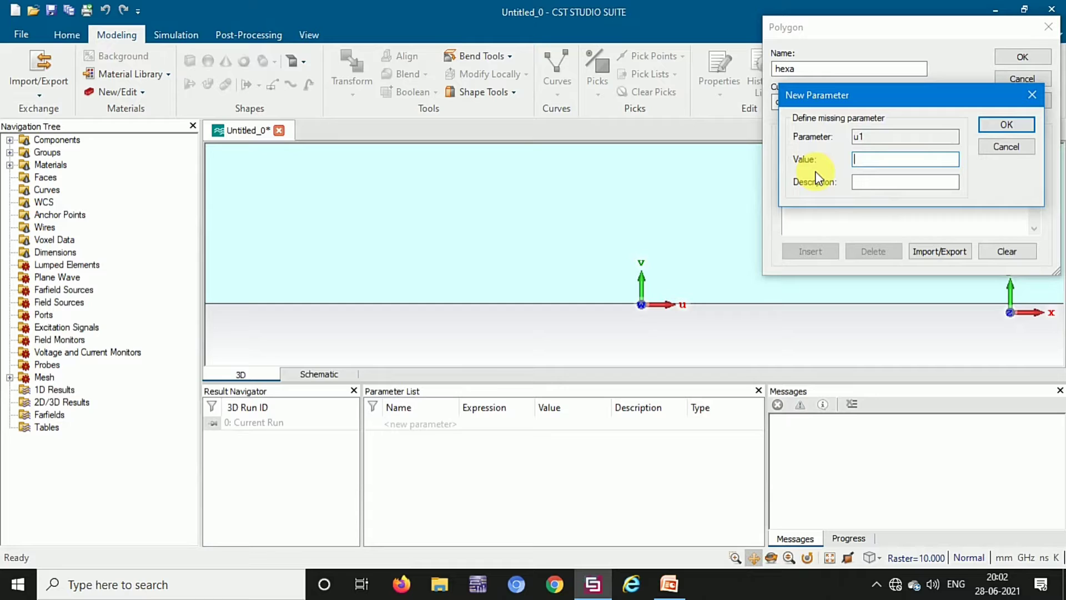
type("8")
key("Return")
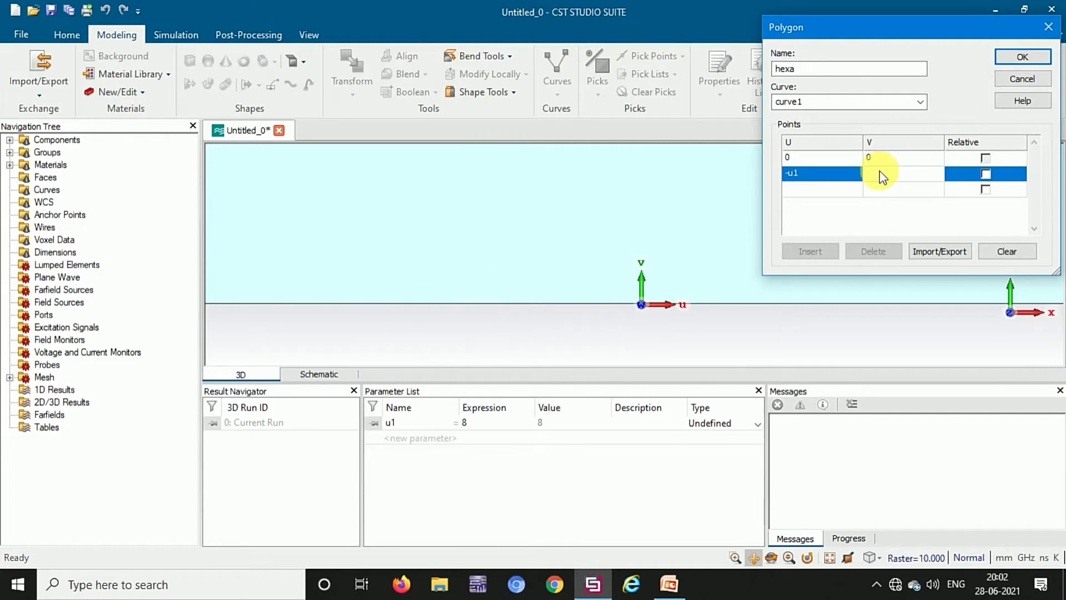
type("0")
key("Return")
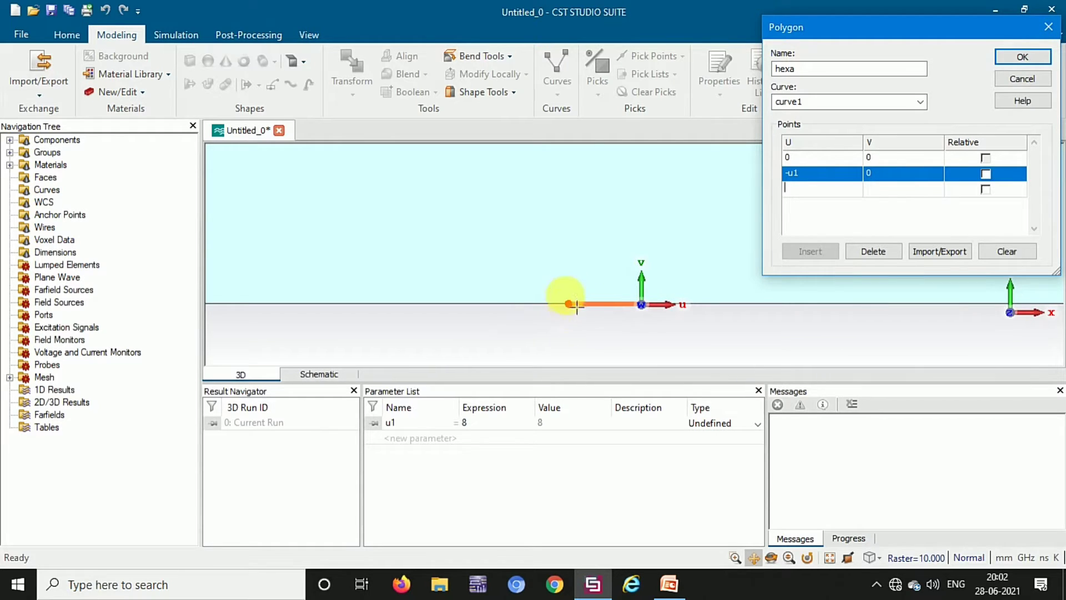
- Check the hexagon sketch in PowerPoint and set the third polygon point's U to -u2, defining parameter u2 as 6
left_click(668, 584)
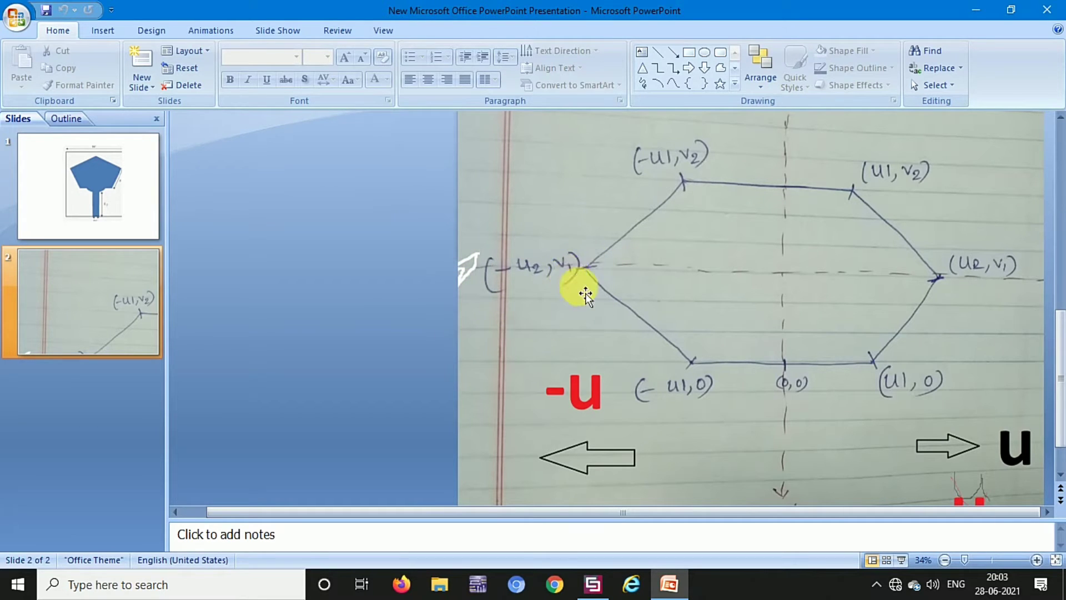
left_click(593, 583)
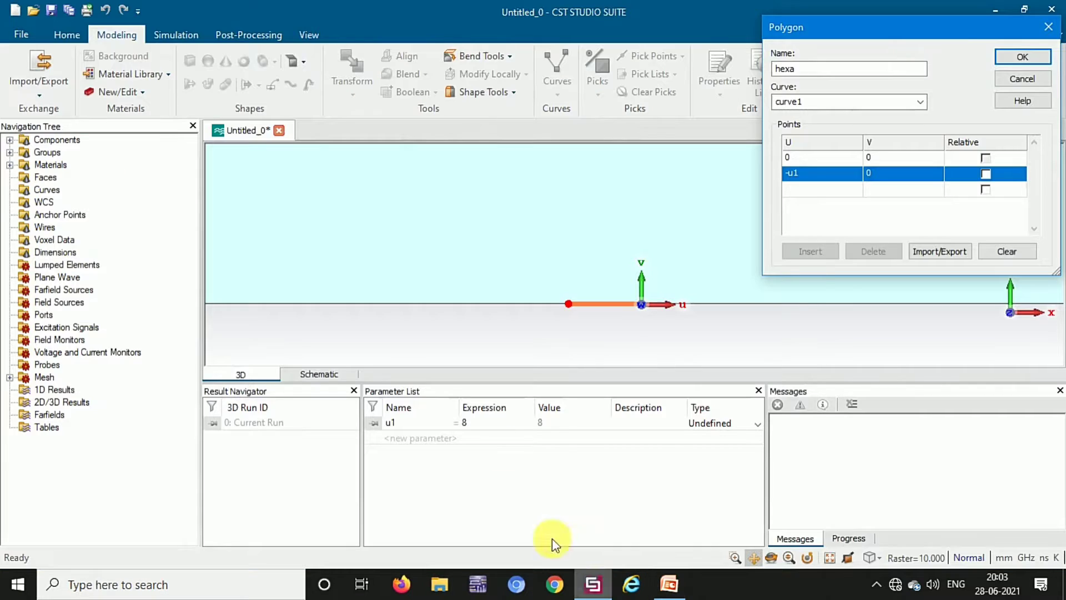
left_click(801, 191)
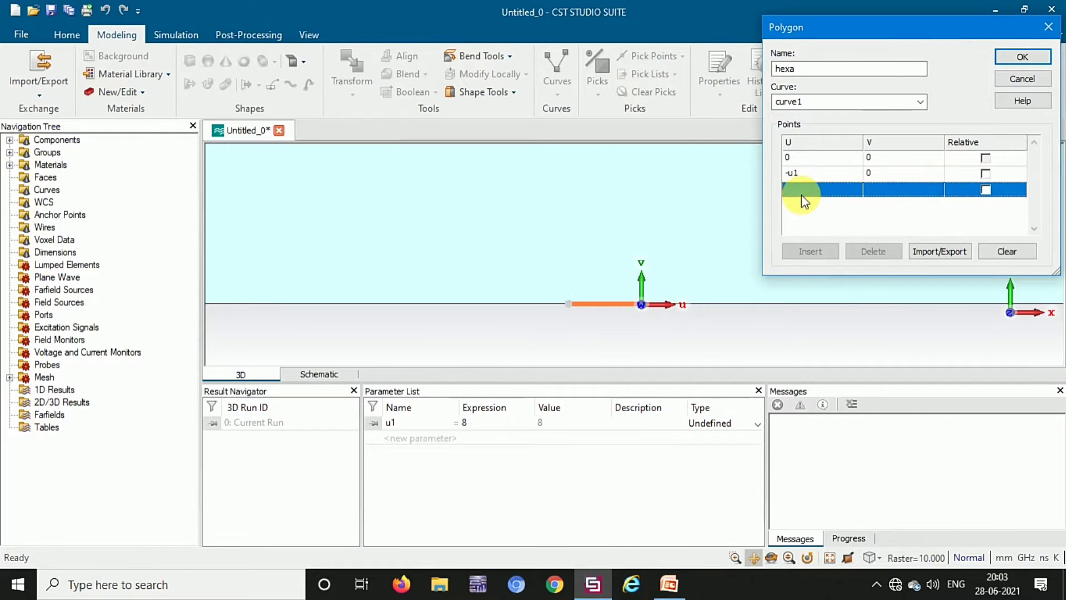
left_click(801, 189)
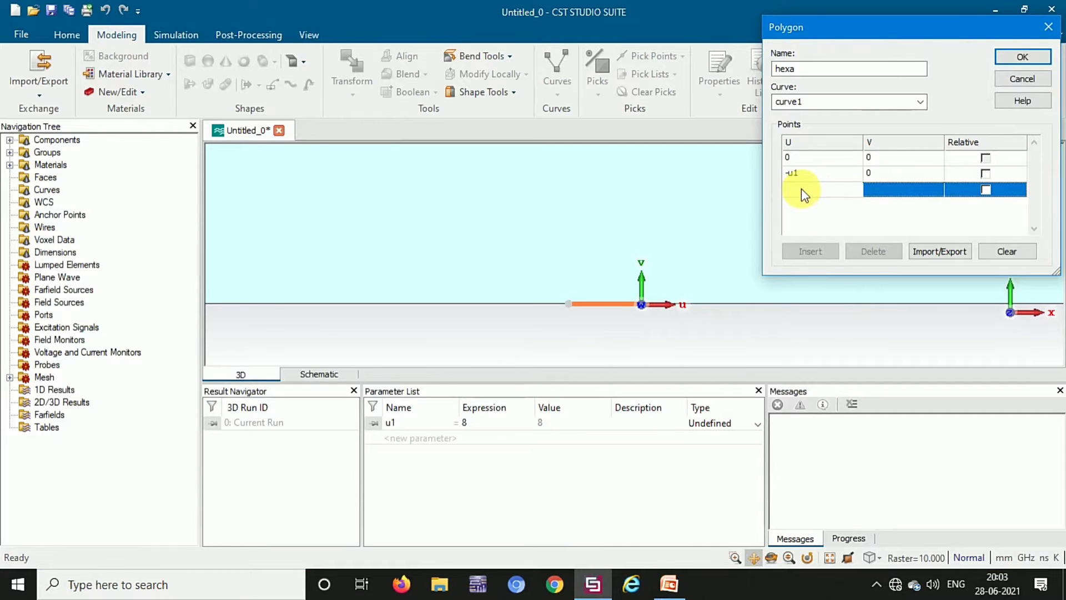
type("-u")
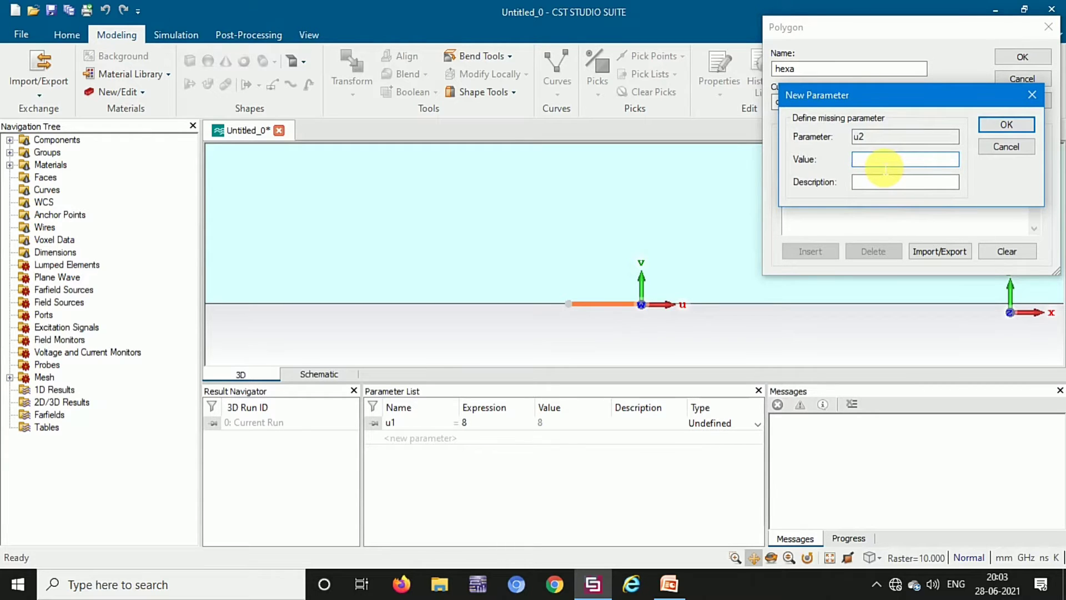
type("6")
key("Return")
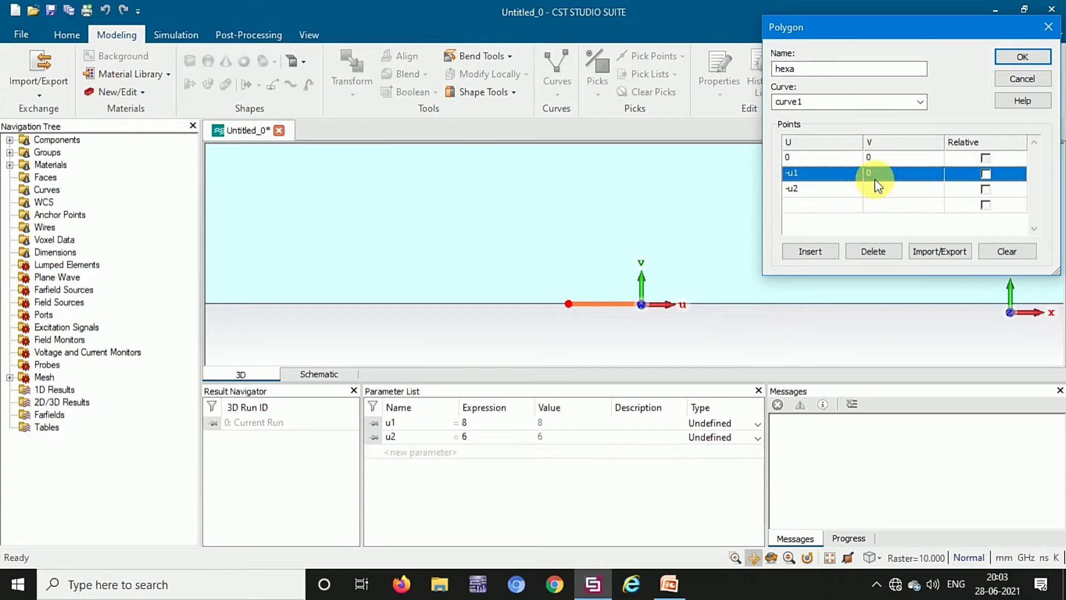
- Set the third polygon point's V to v1, defining parameter v1 as 8
left_click(876, 187)
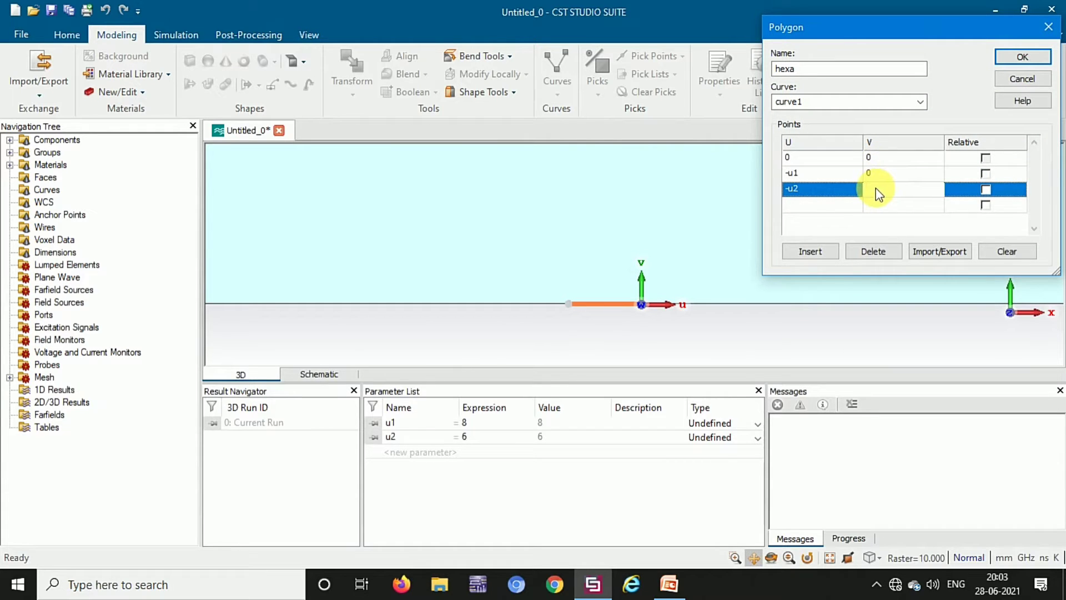
type("v1")
key("Return")
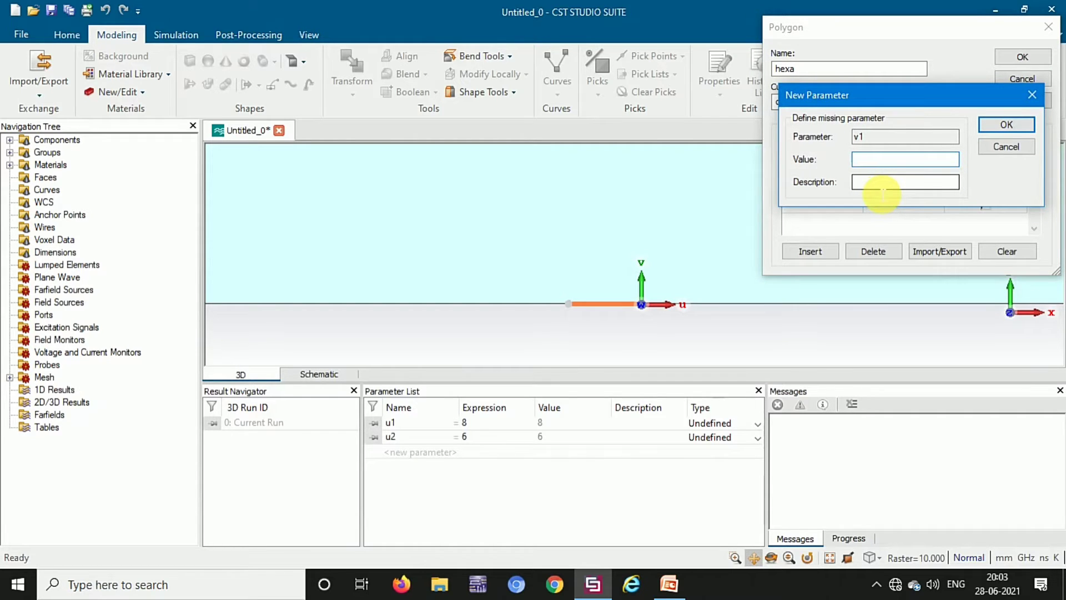
key("Return")
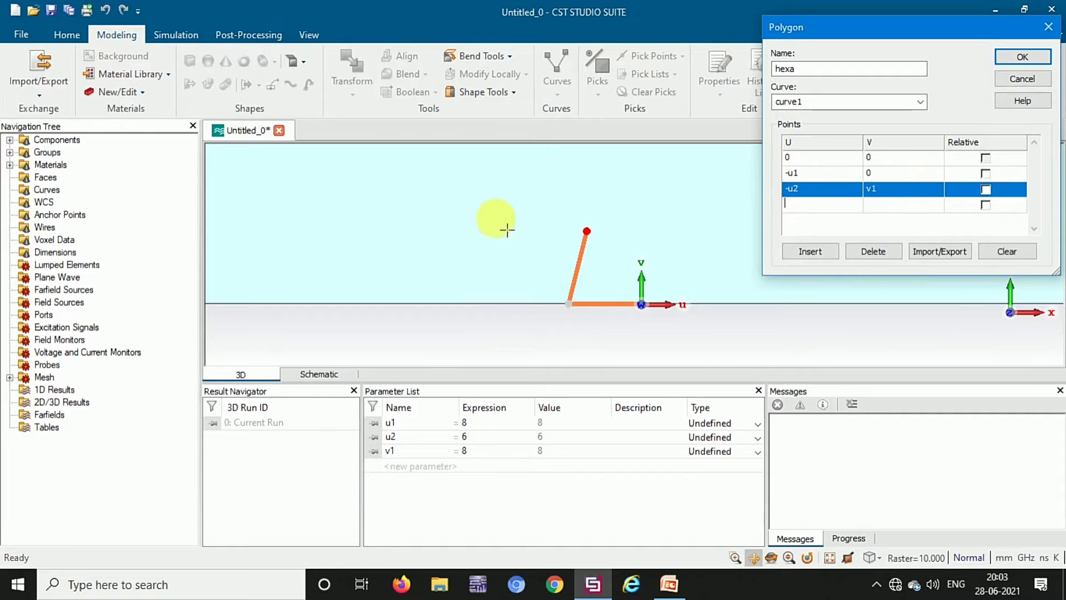
- Change parameter u2 to 8 and refresh the polygon preview
double_click(465, 437)
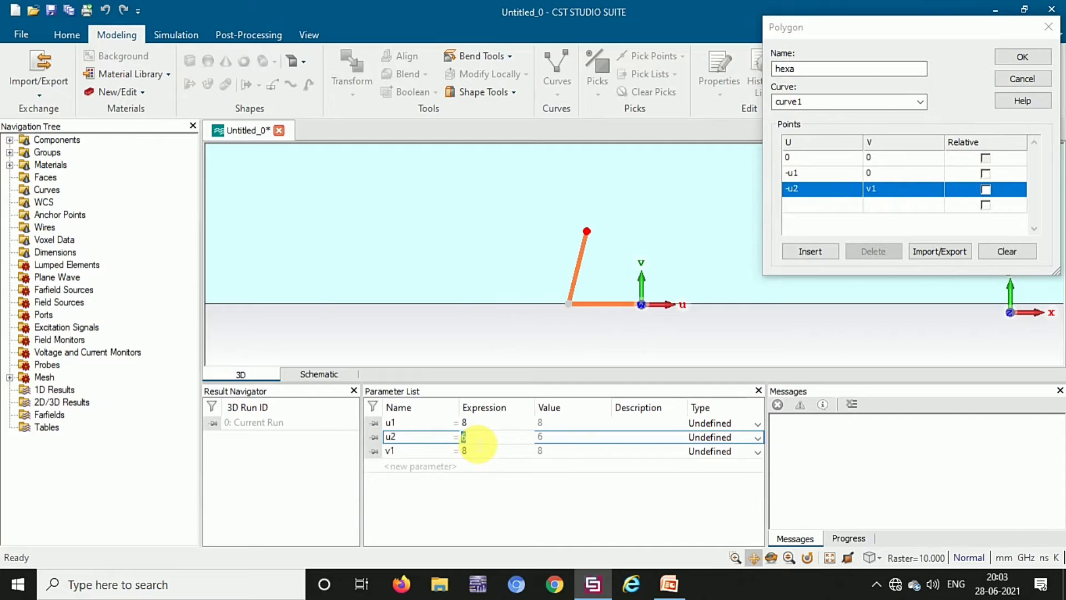
key("Return")
left_click(818, 204)
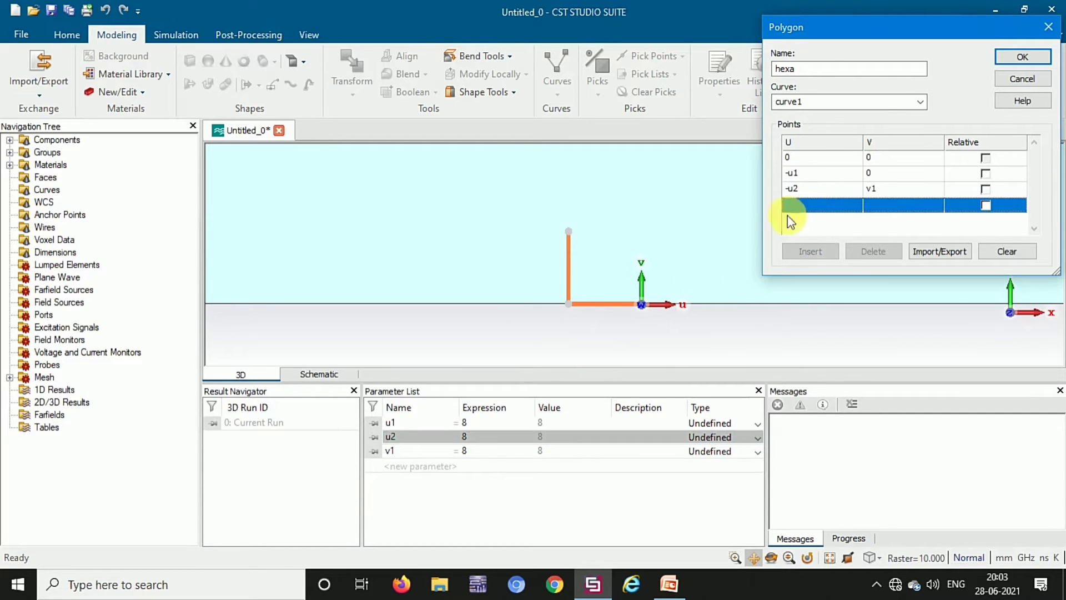
- Set parameter u2 to 12 and select the polygon's third point to update the preview
double_click(484, 436)
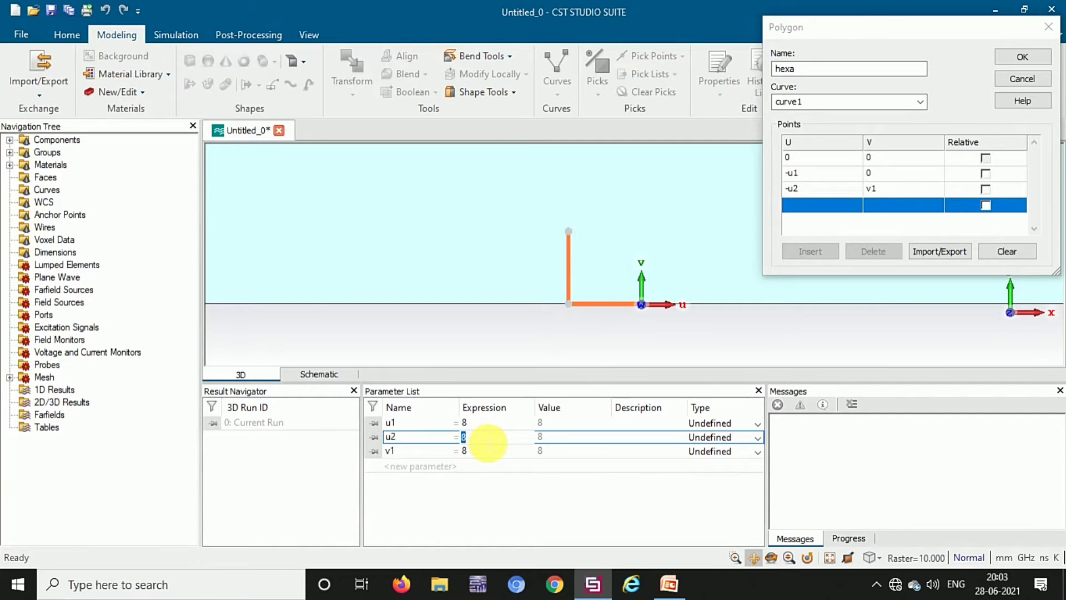
type("12")
key("Return")
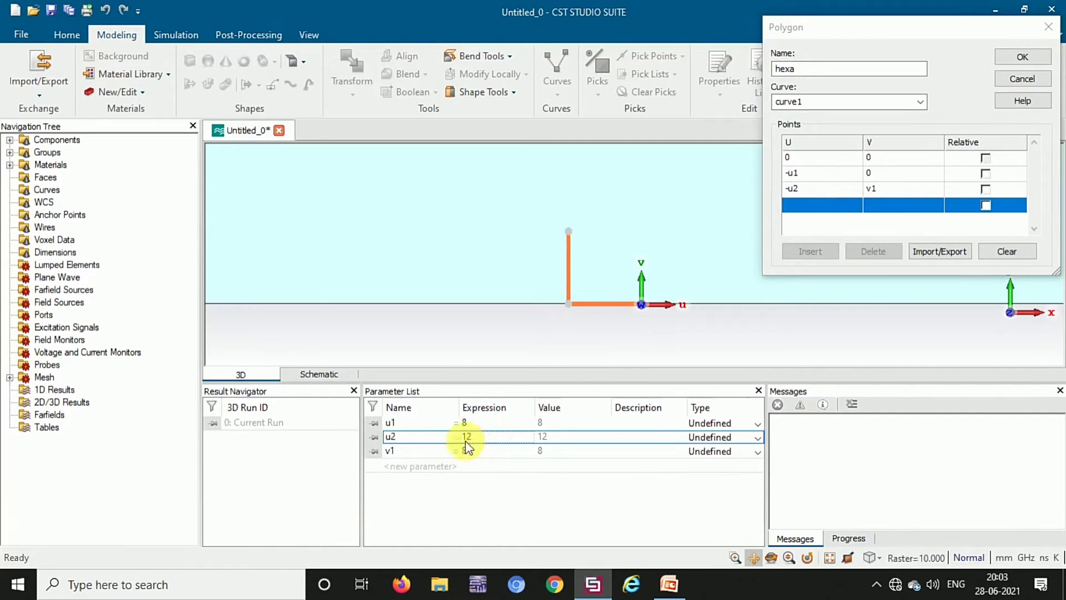
left_click(799, 187)
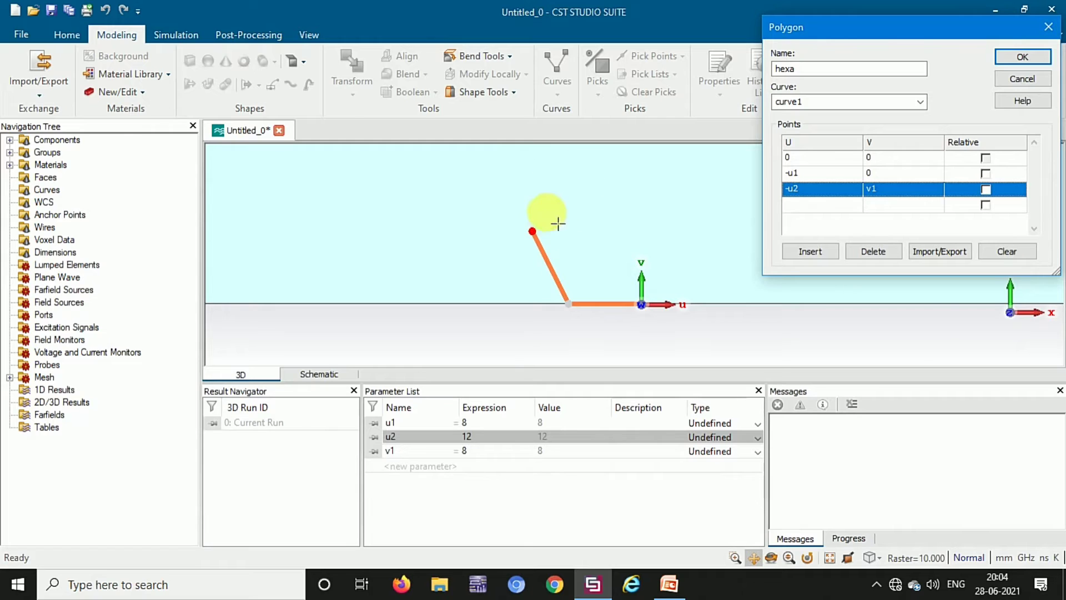
- Check the sketch in PowerPoint and enter the fourth polygon point at U -u1, V v2, defining parameter v2 as 15
left_click(669, 584)
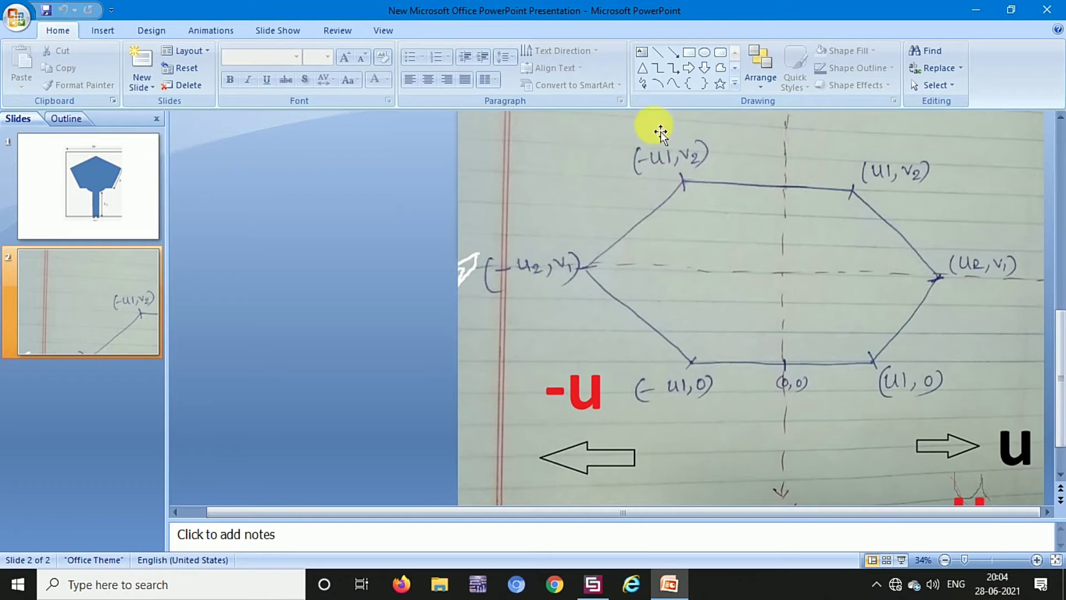
left_click(592, 582)
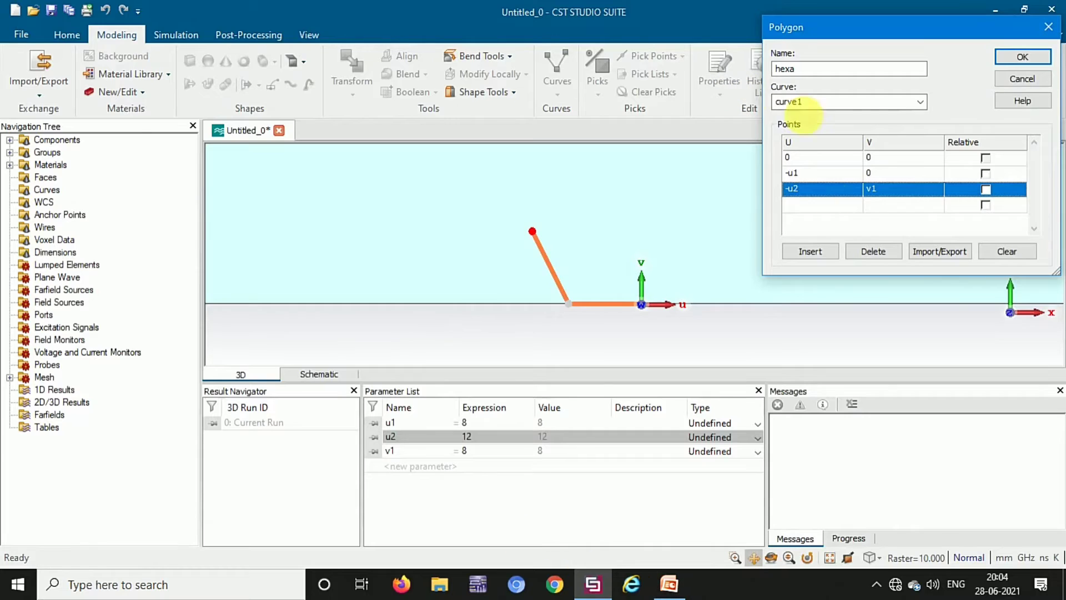
left_click(807, 205)
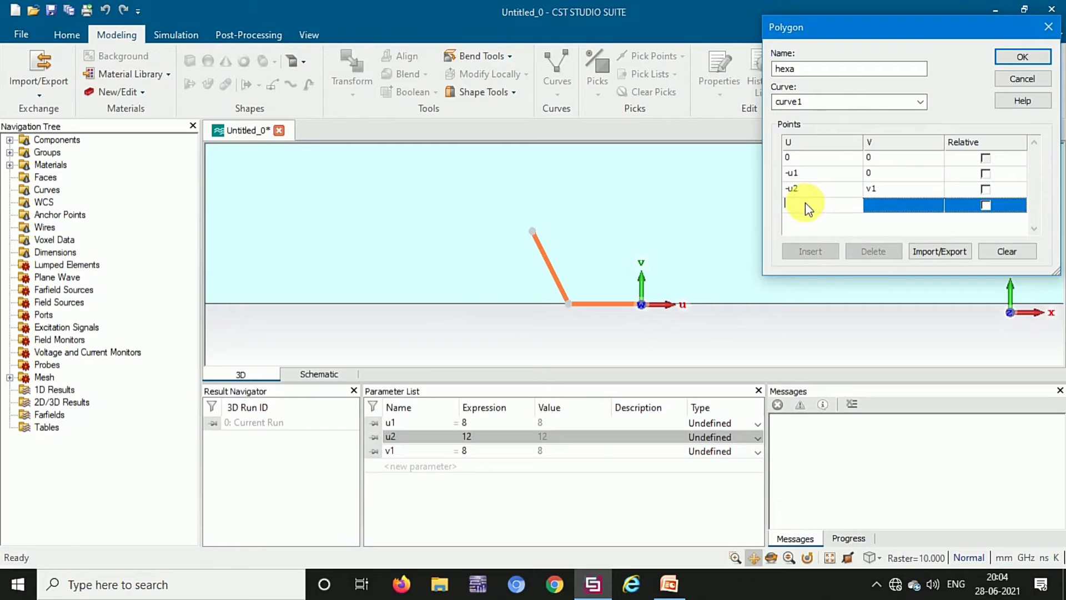
type("-u1")
left_click(807, 205)
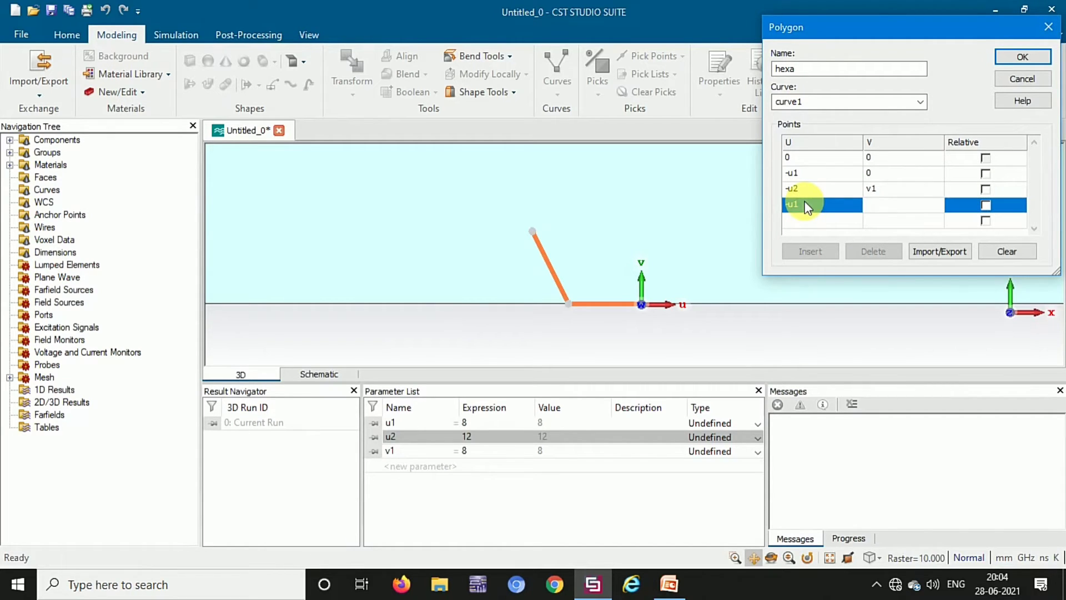
type("v")
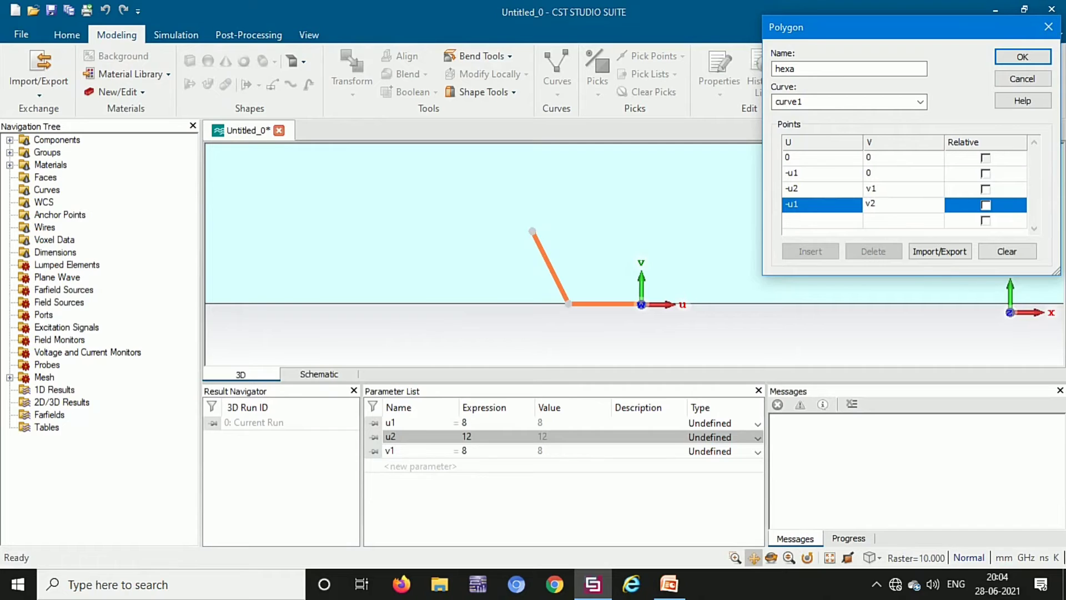
type("2")
key("Return")
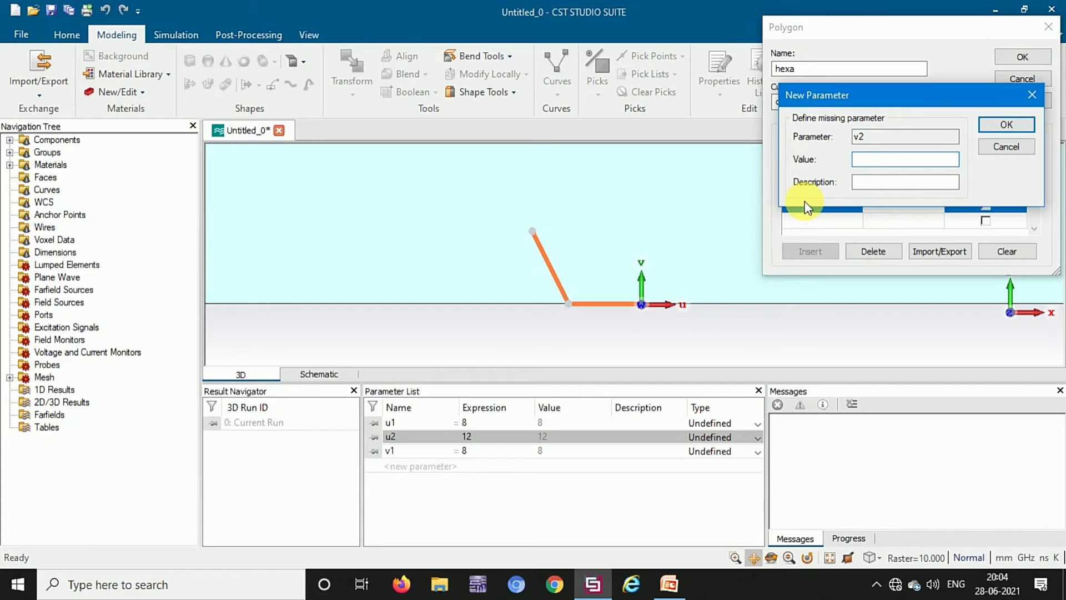
type("15")
key("Return")
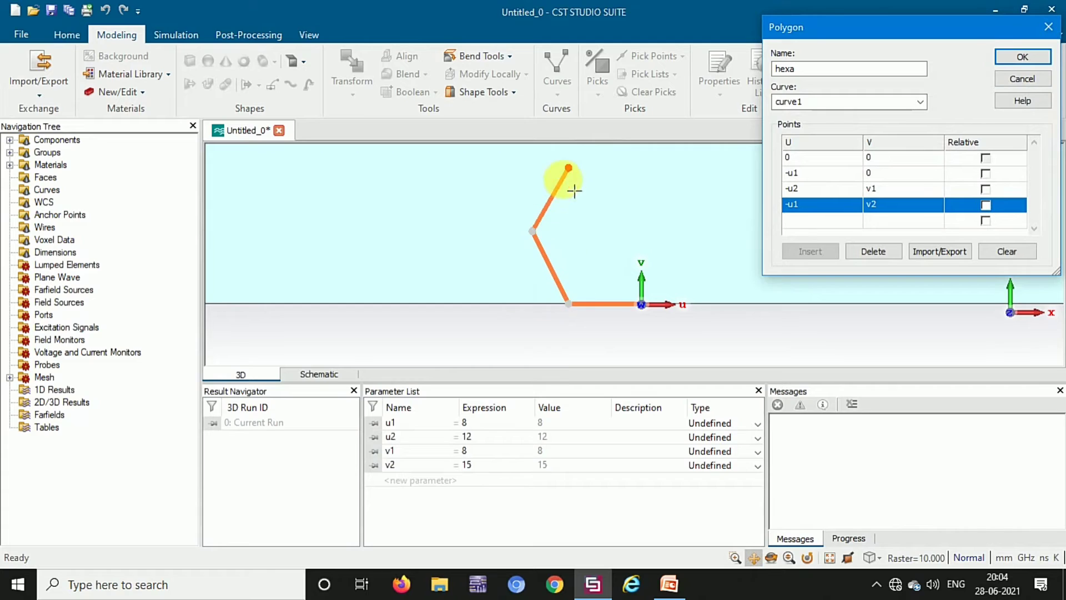
- Check the hexagon sketch in PowerPoint and enter the fifth polygon point at U u1, V v2
left_click(572, 305)
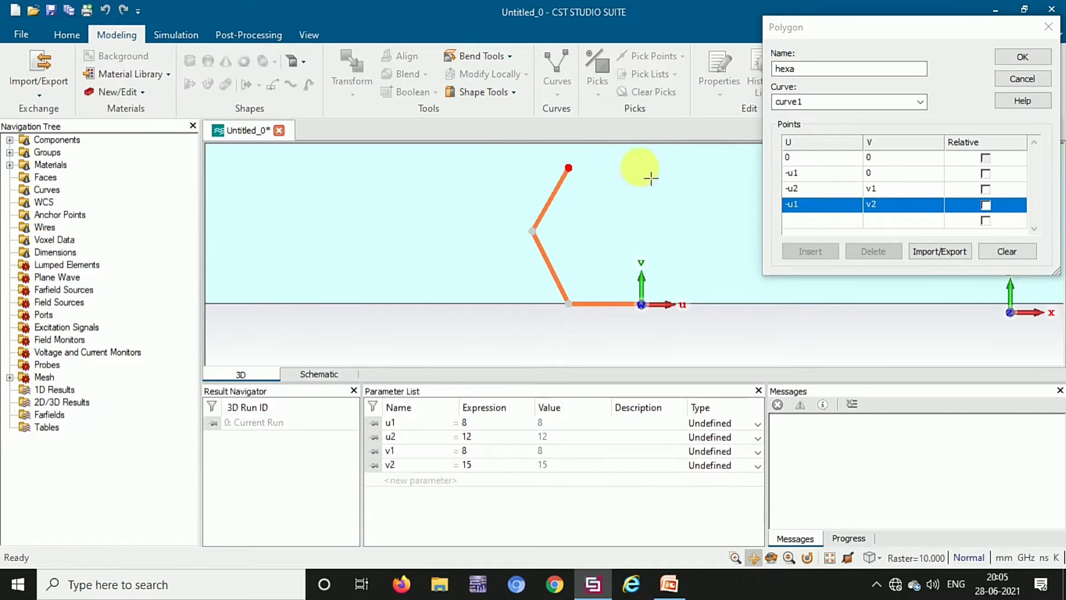
left_click(671, 578)
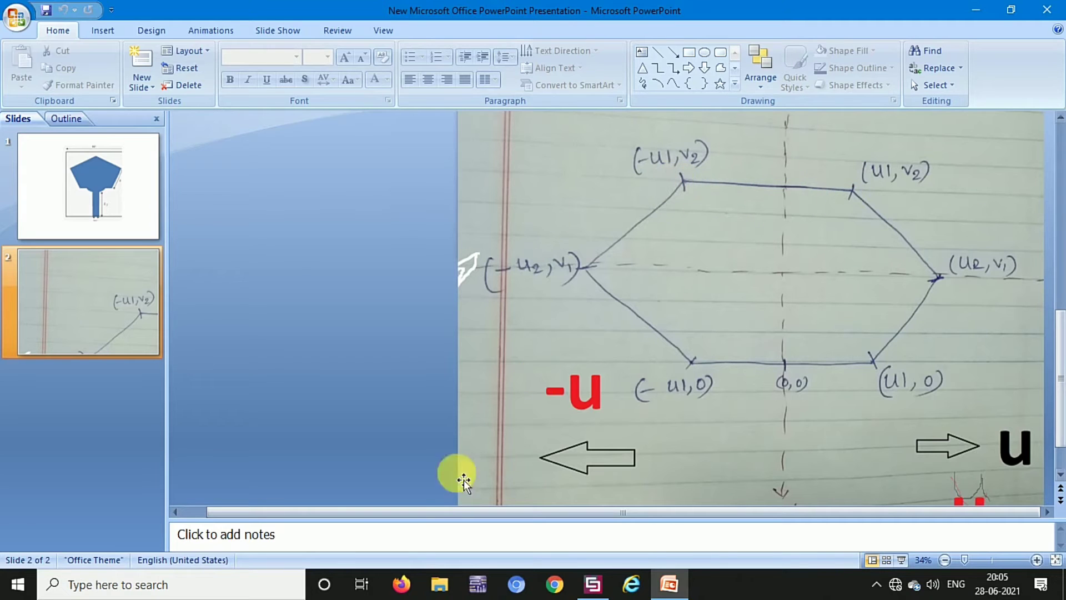
left_click(593, 584)
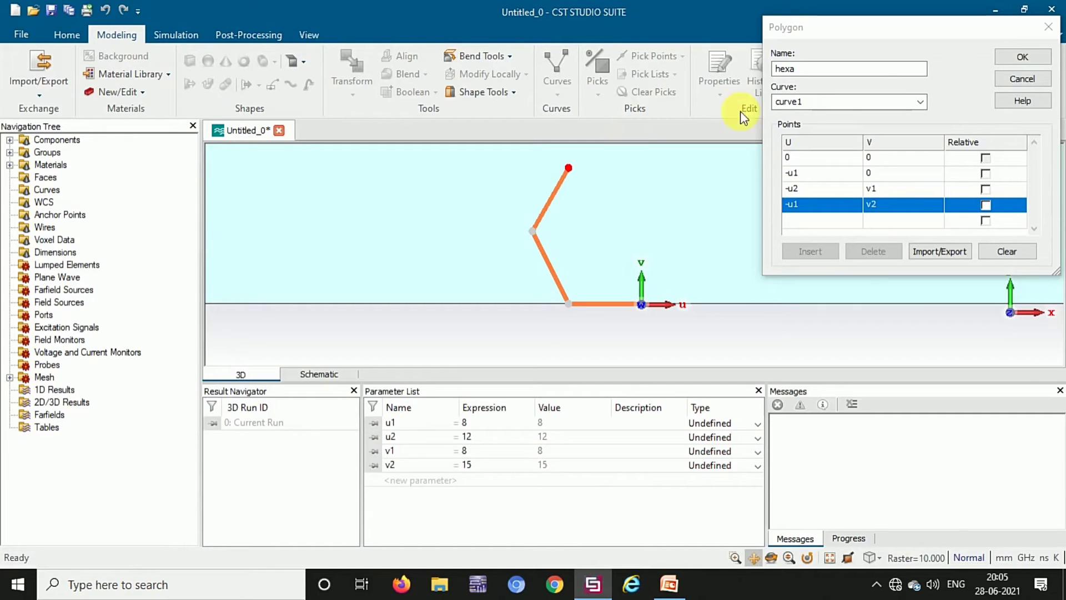
left_click(818, 220)
left_click(819, 221)
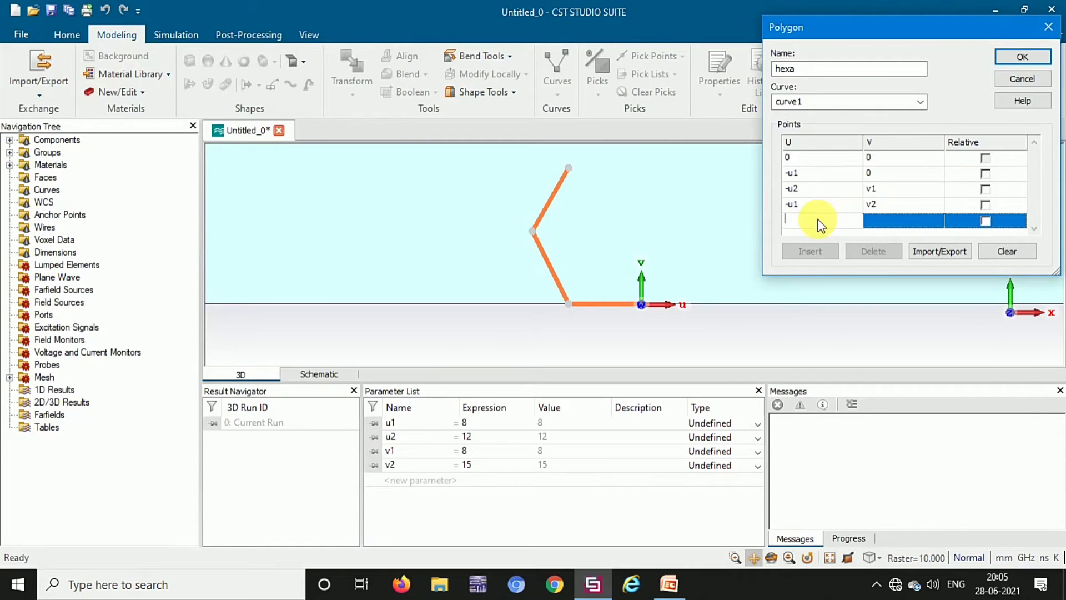
type("u1")
left_click(881, 220)
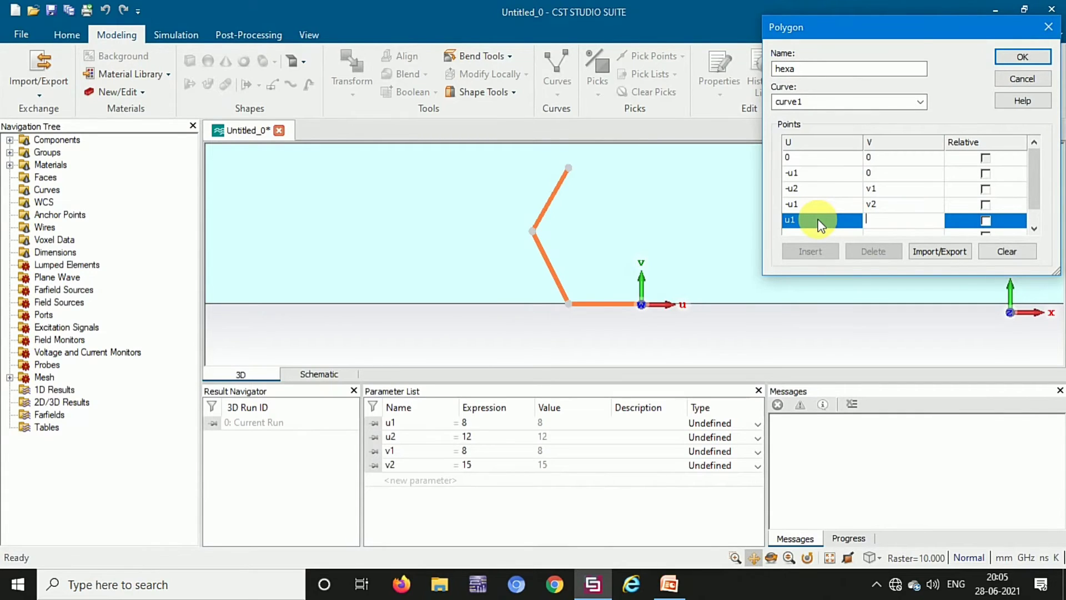
type("v2")
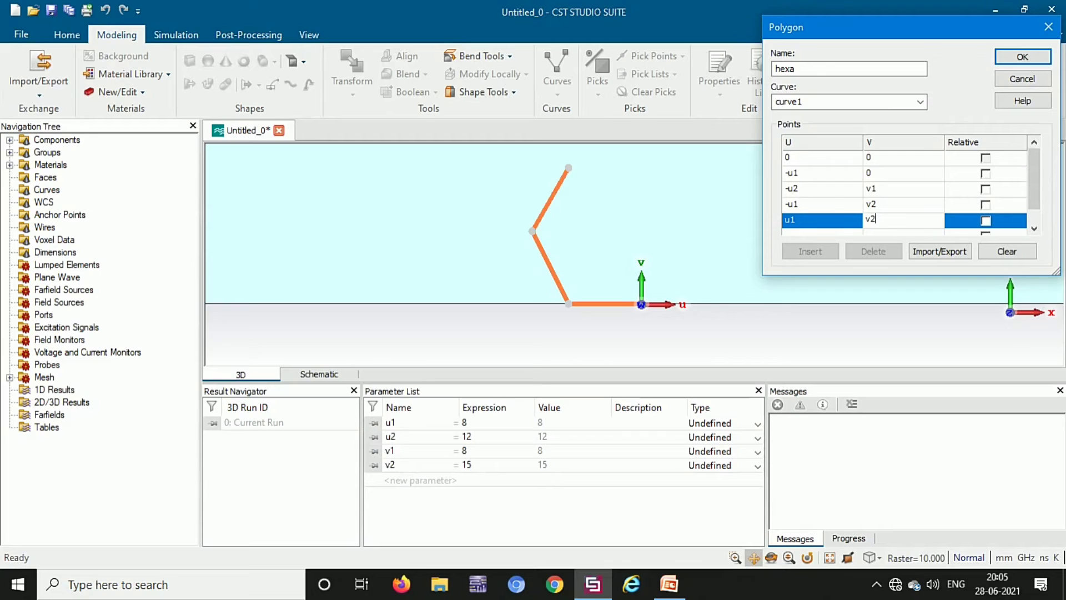
left_click(819, 220)
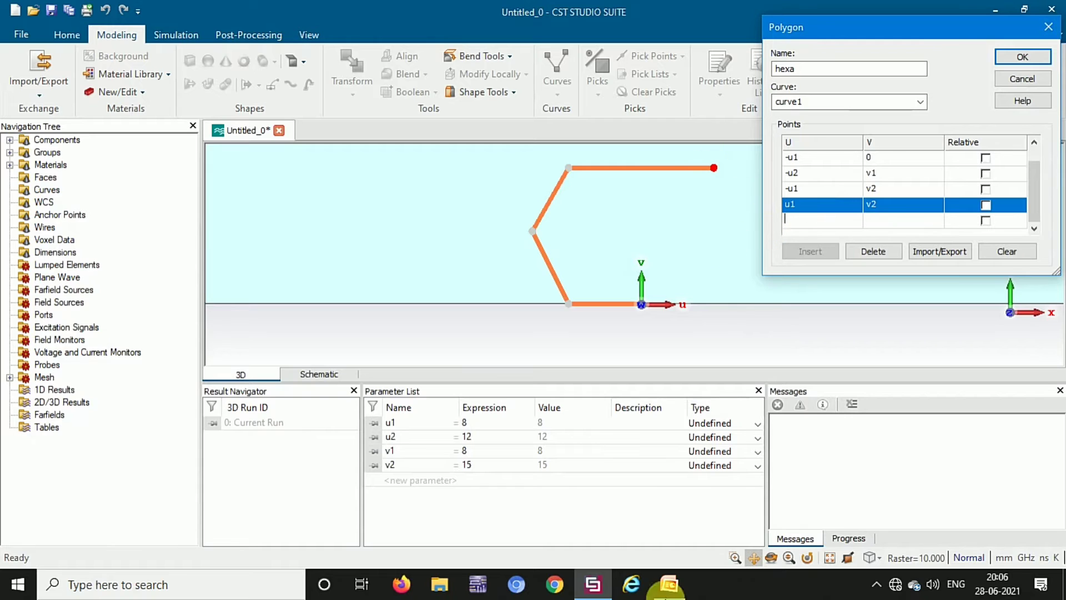
- Consult the PowerPoint sketch again and enter the sixth polygon point at U u2, V v1
left_click(669, 584)
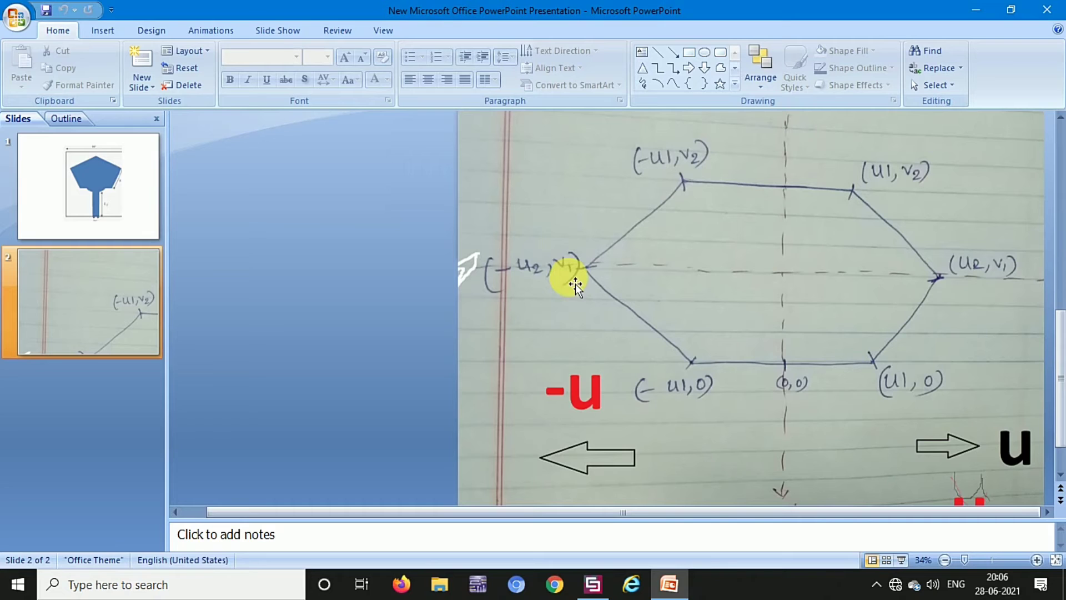
left_click(593, 583)
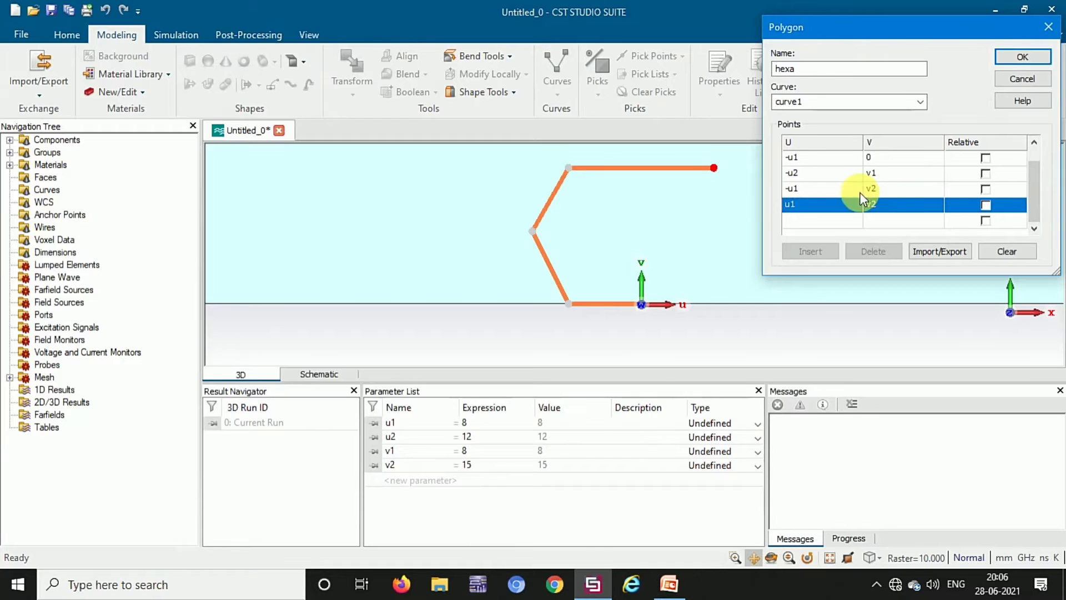
left_click(807, 220)
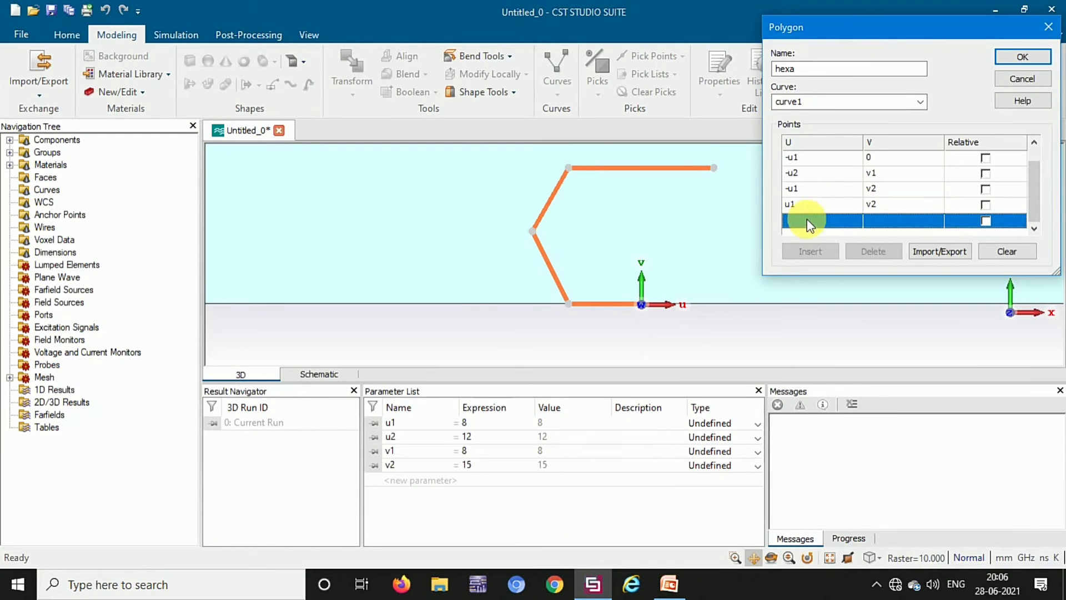
left_click(806, 219)
type("u2")
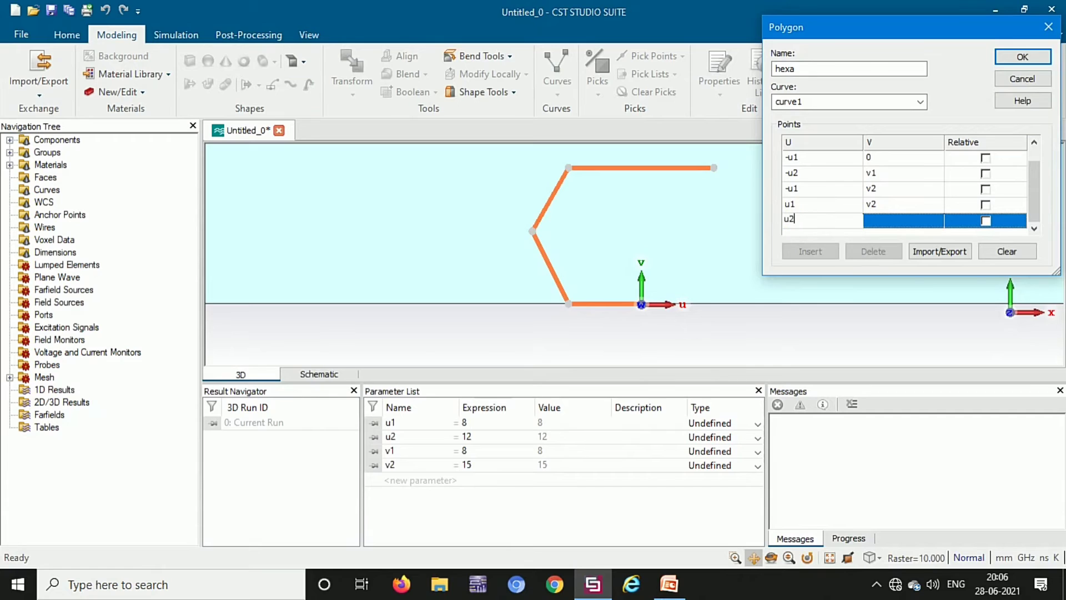
key("Tab")
type("v1")
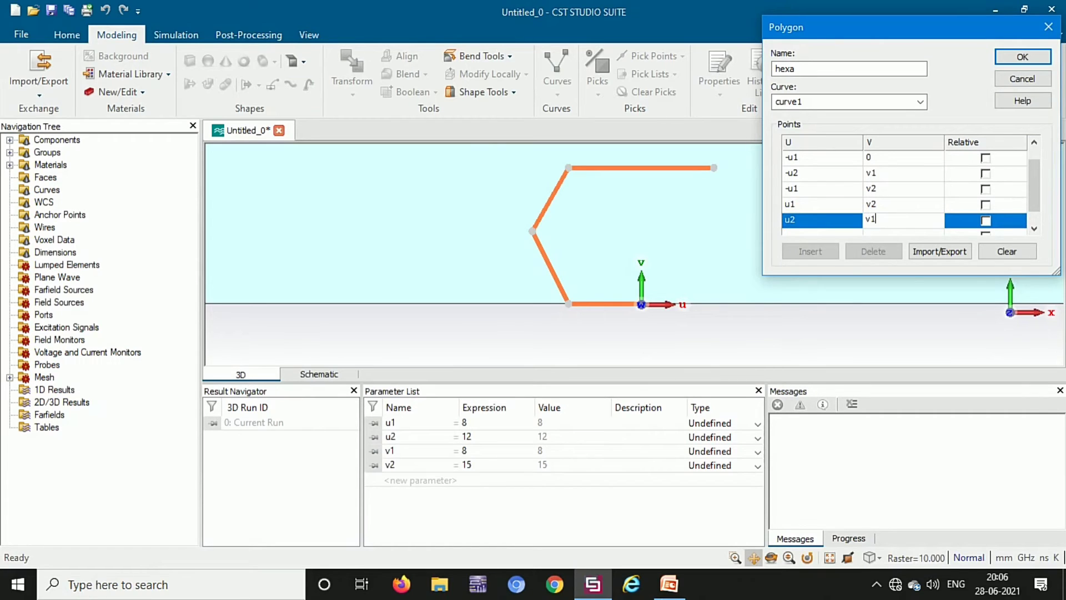
key("Return")
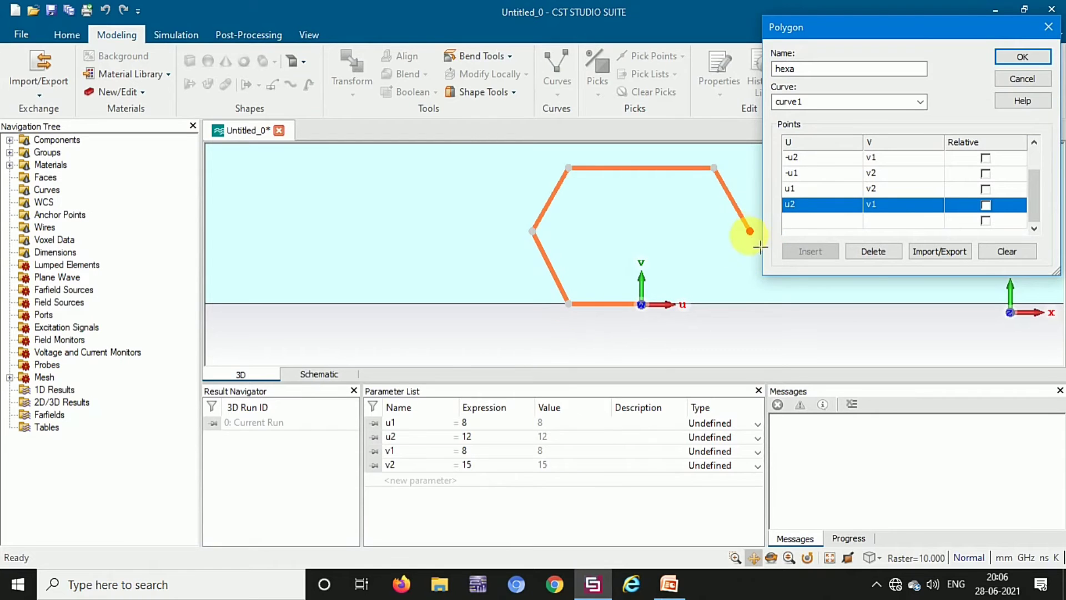
- Look up the lower corner in the PowerPoint sketch and enter the seventh polygon point at U u1, V 0
left_click(676, 593)
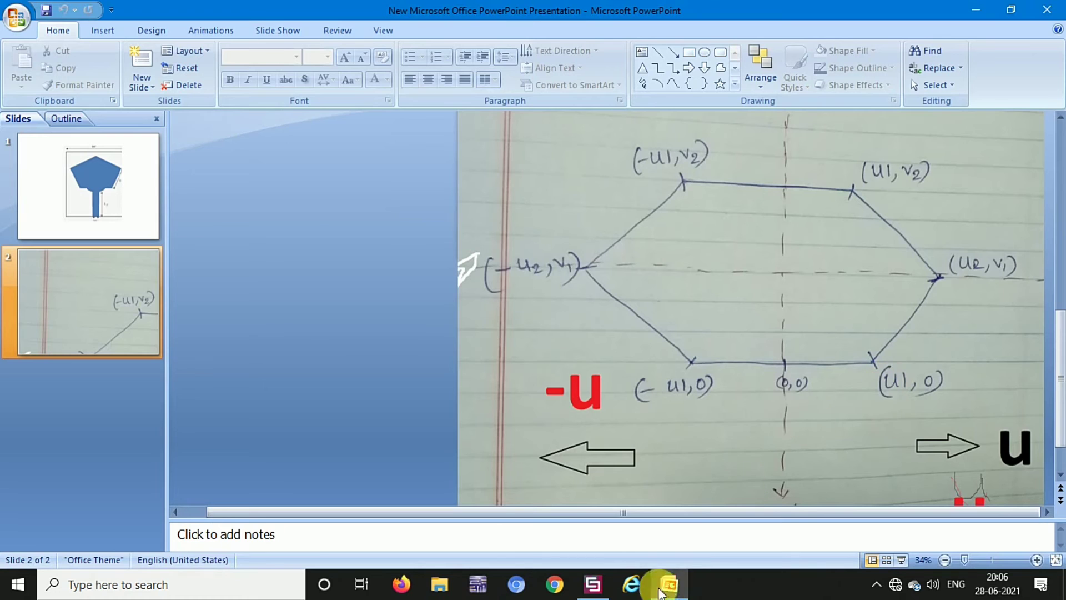
left_click(595, 591)
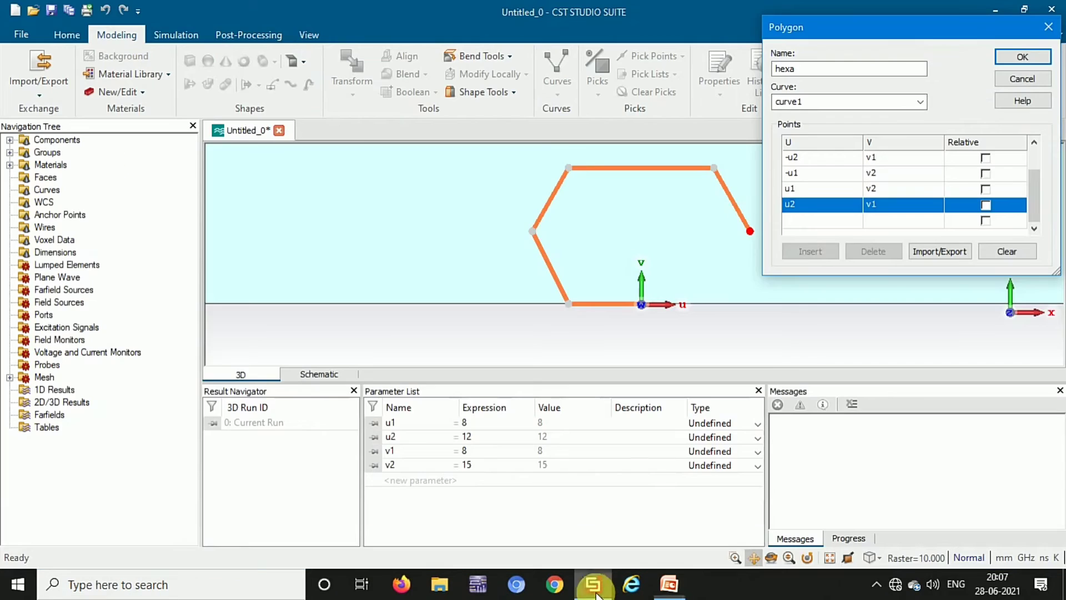
left_click(803, 222)
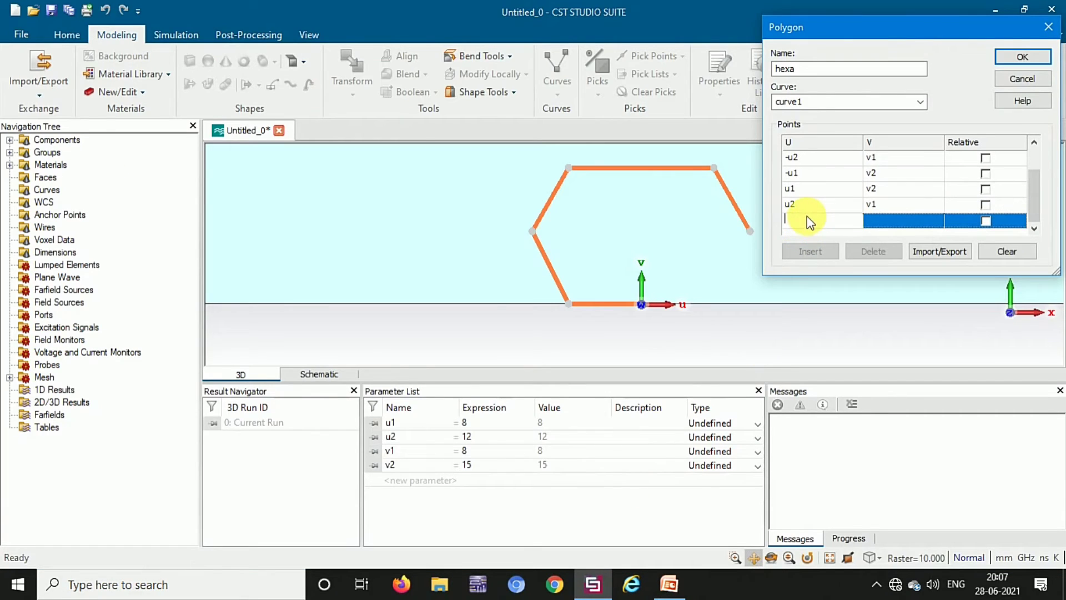
key("Tab")
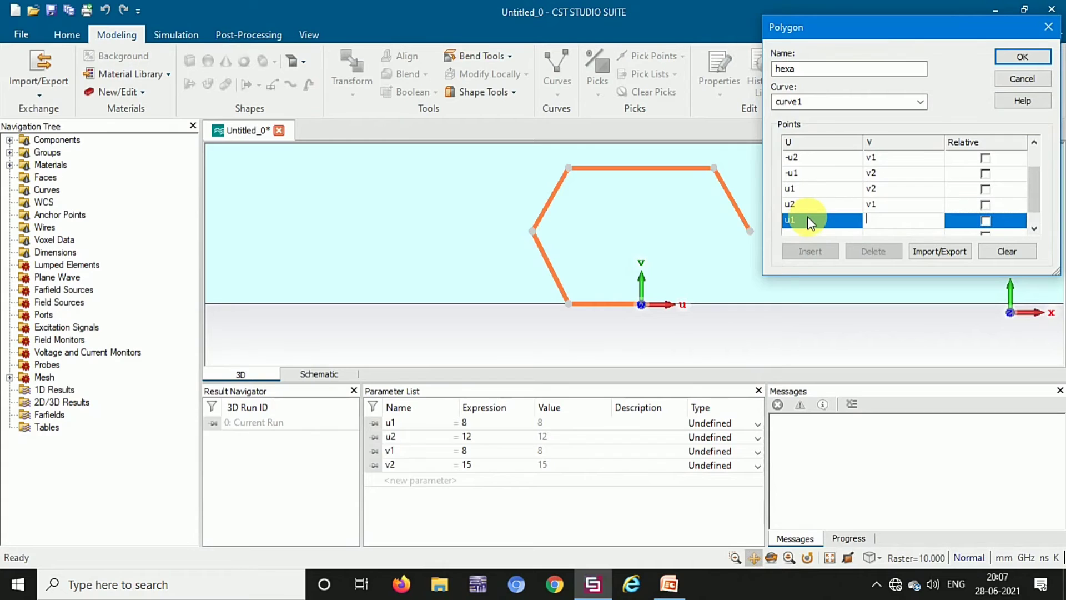
type("0")
left_click(809, 220)
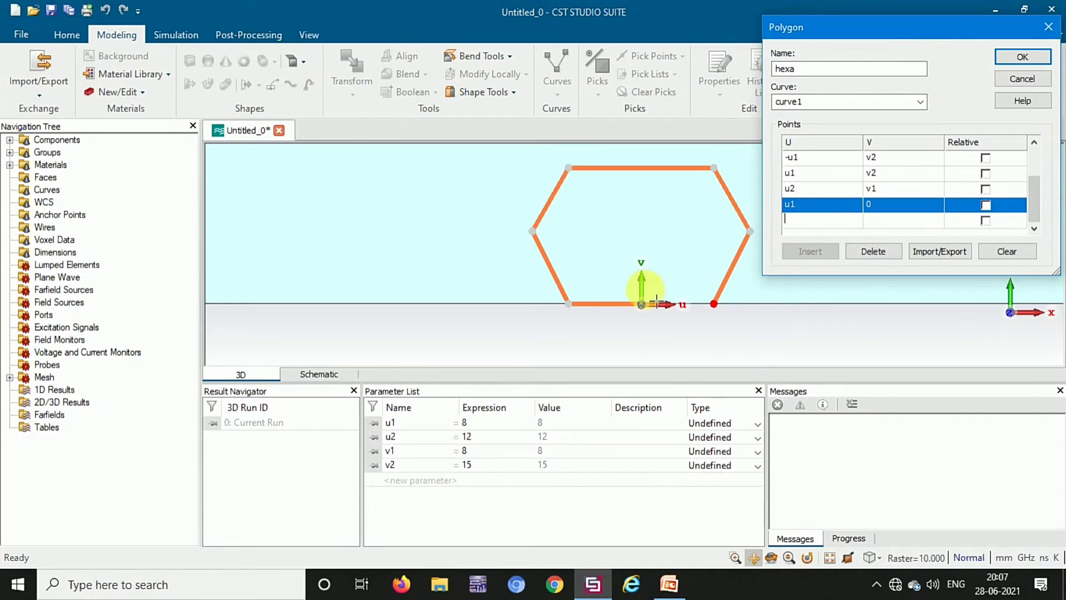
- Close the polygon with a final point at U 0, V 0 and create the hexa curve
scroll(644, 289, "up", 2)
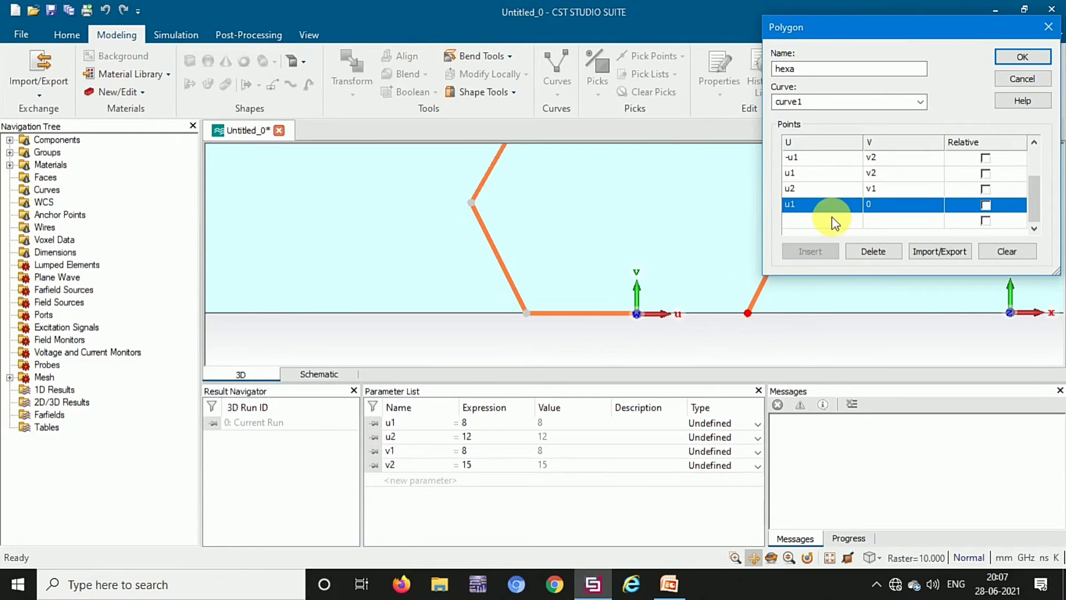
type("0")
key("Tab")
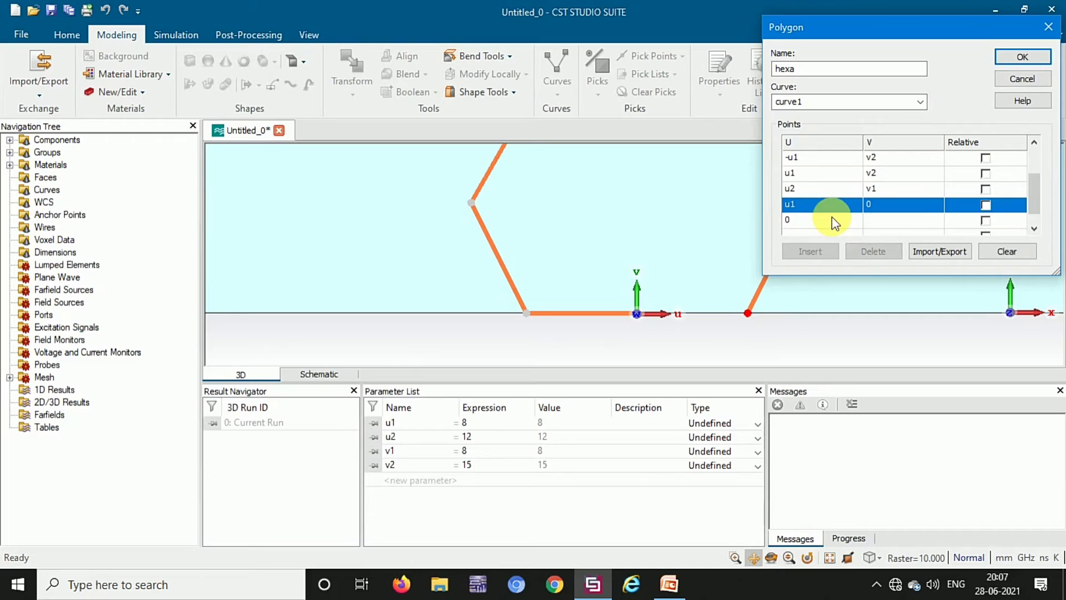
type("0")
key("Tab")
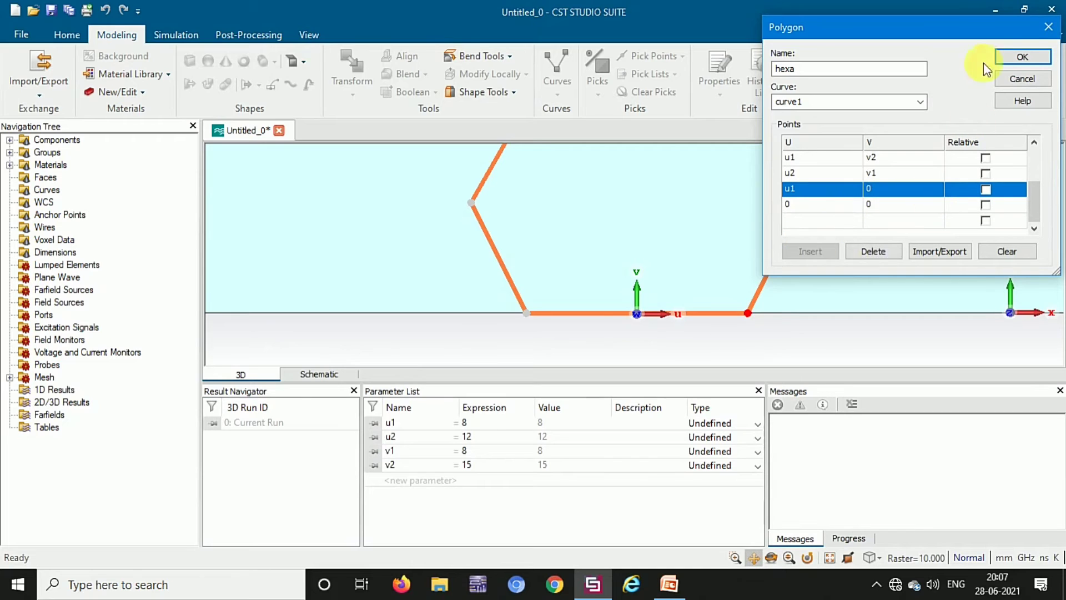
scroll(646, 276, "down", 2)
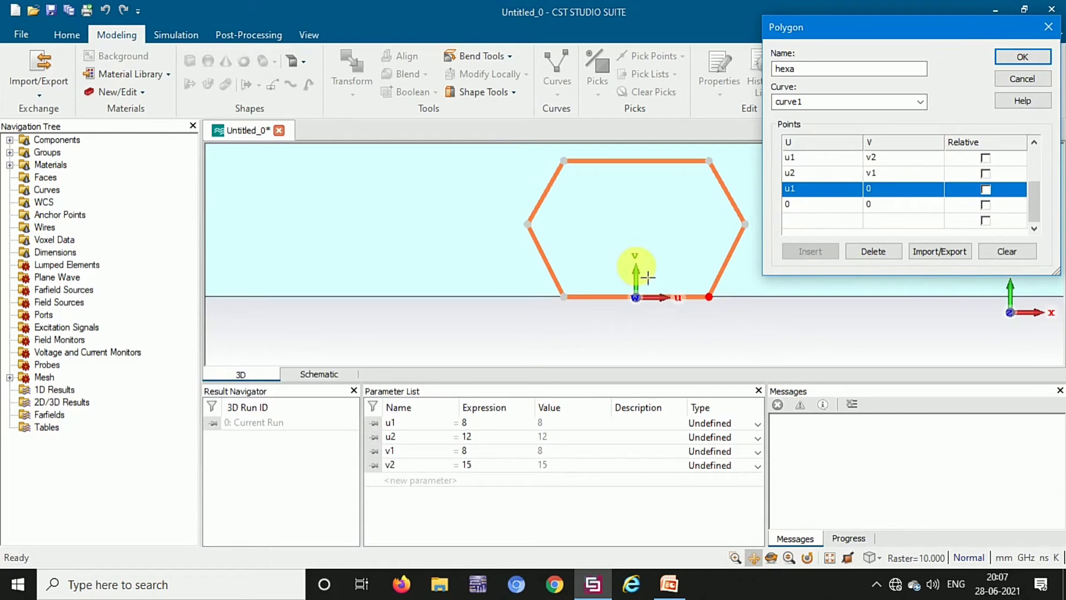
left_click(1009, 56)
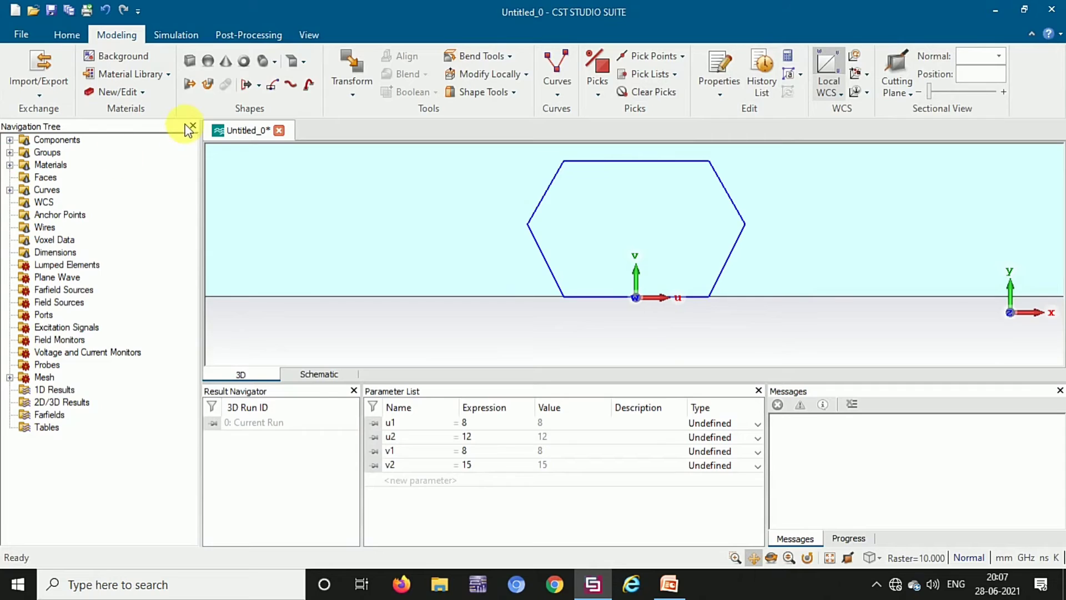
- Start Cover Curve and pick the hexa curve in curve1 as the profile to cover
left_click(259, 86)
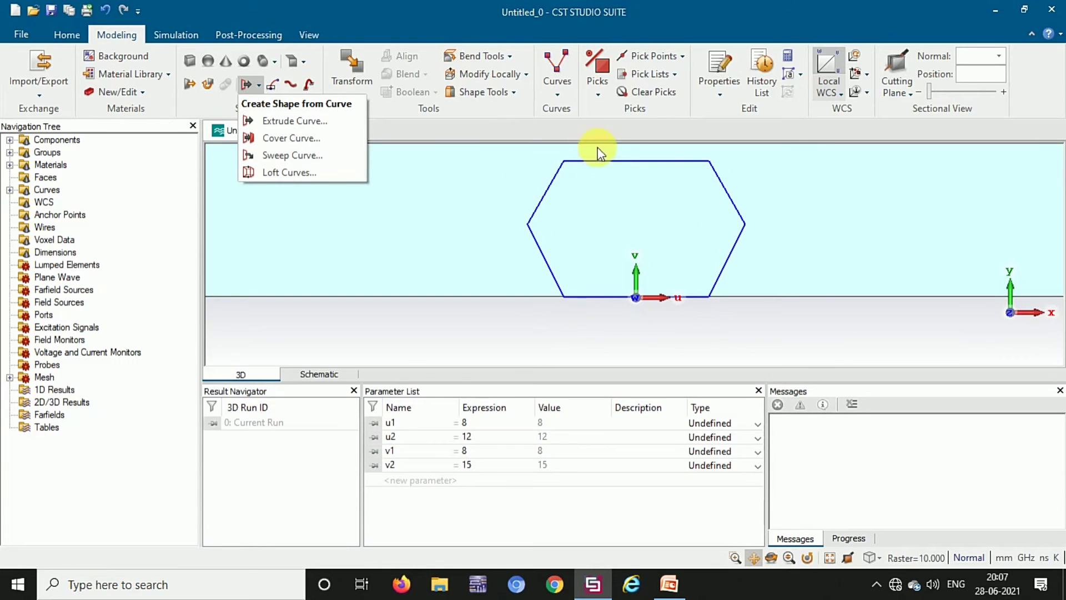
left_click(275, 141)
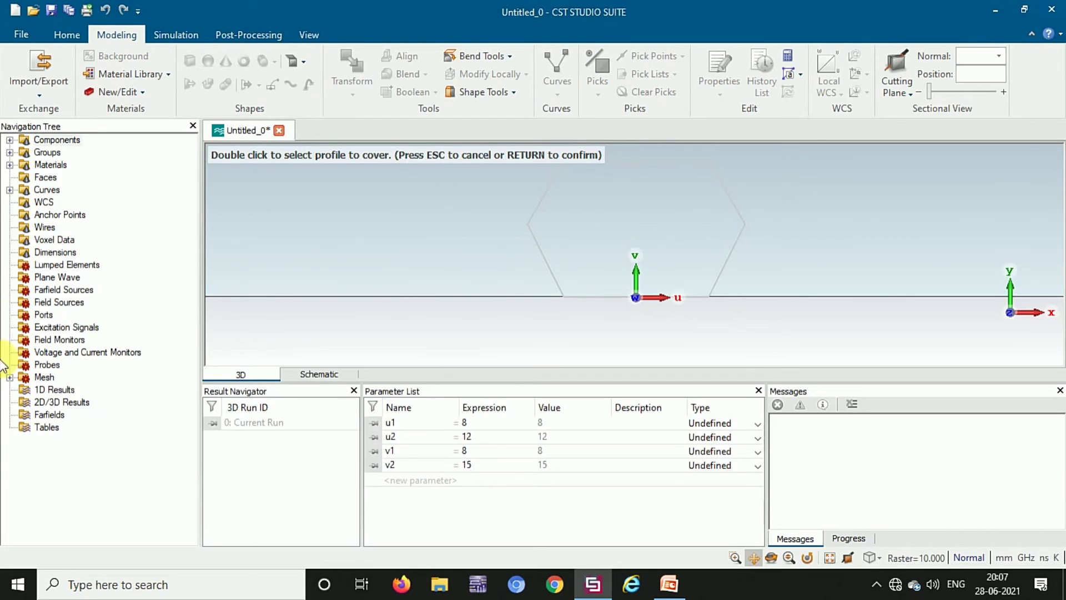
left_click(9, 190)
left_click(24, 202)
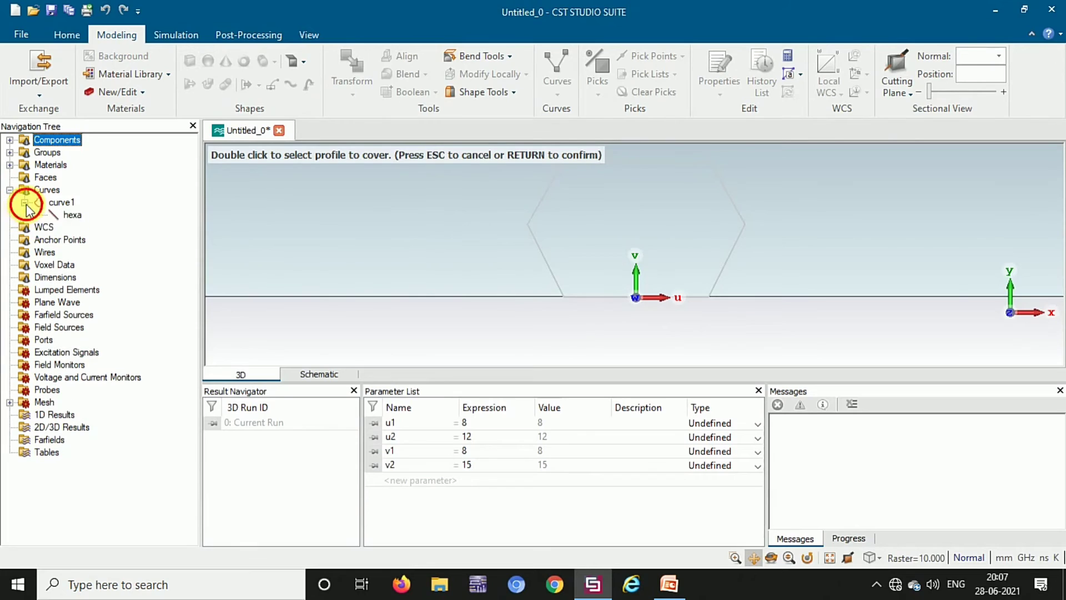
left_click(69, 216)
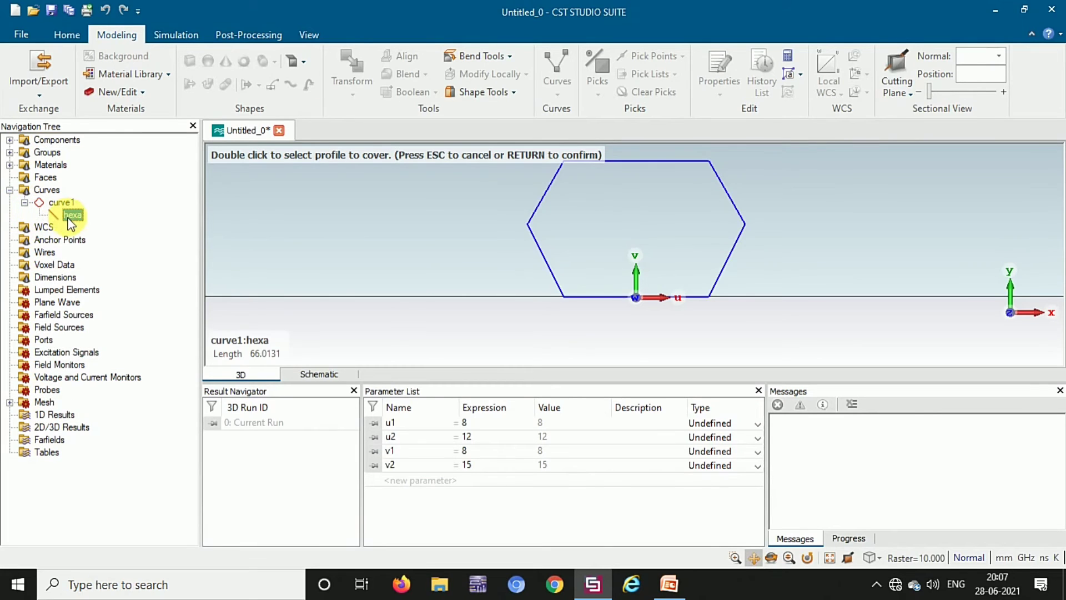
double_click(657, 173)
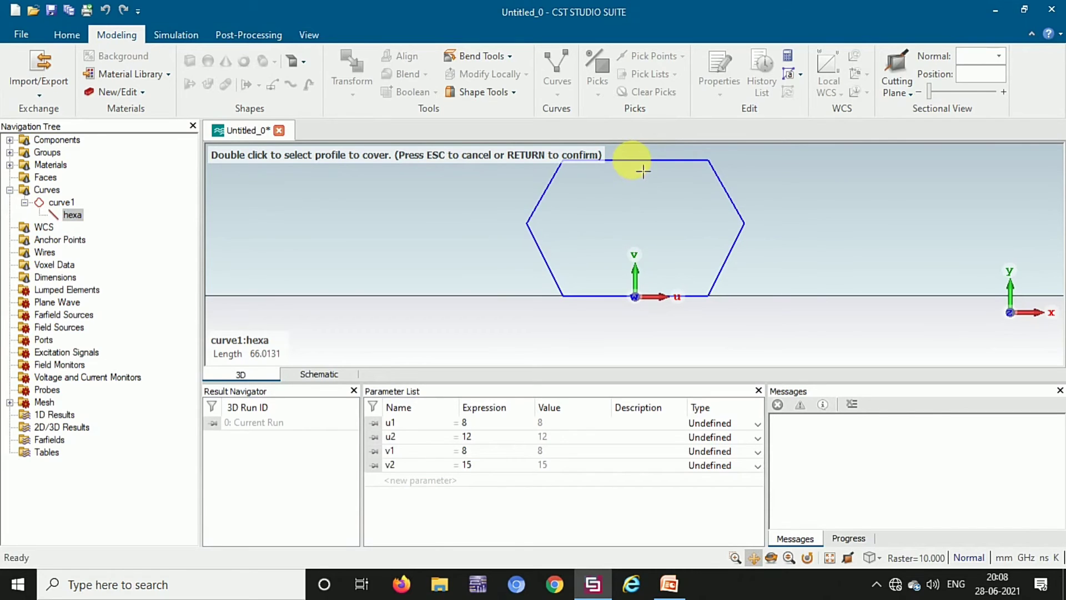
left_click(72, 215)
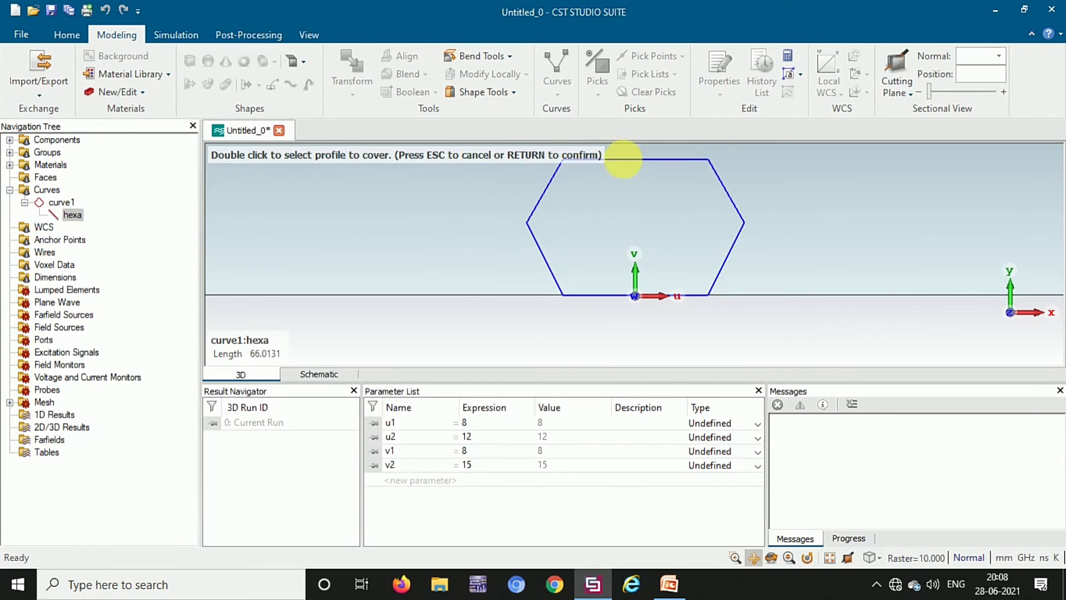
left_click(72, 215)
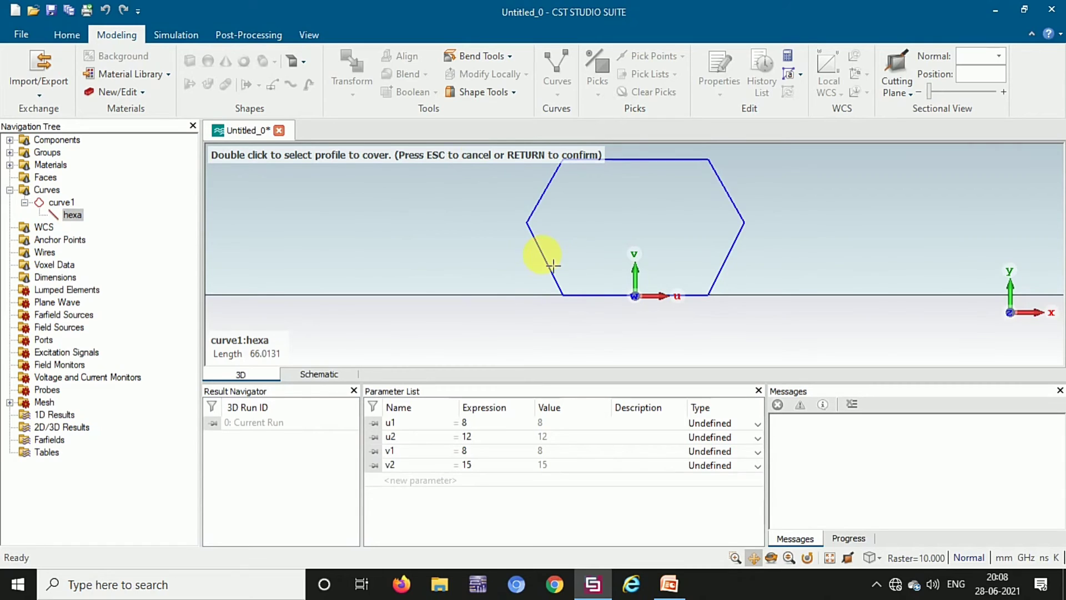
scroll(586, 250, "down", 3)
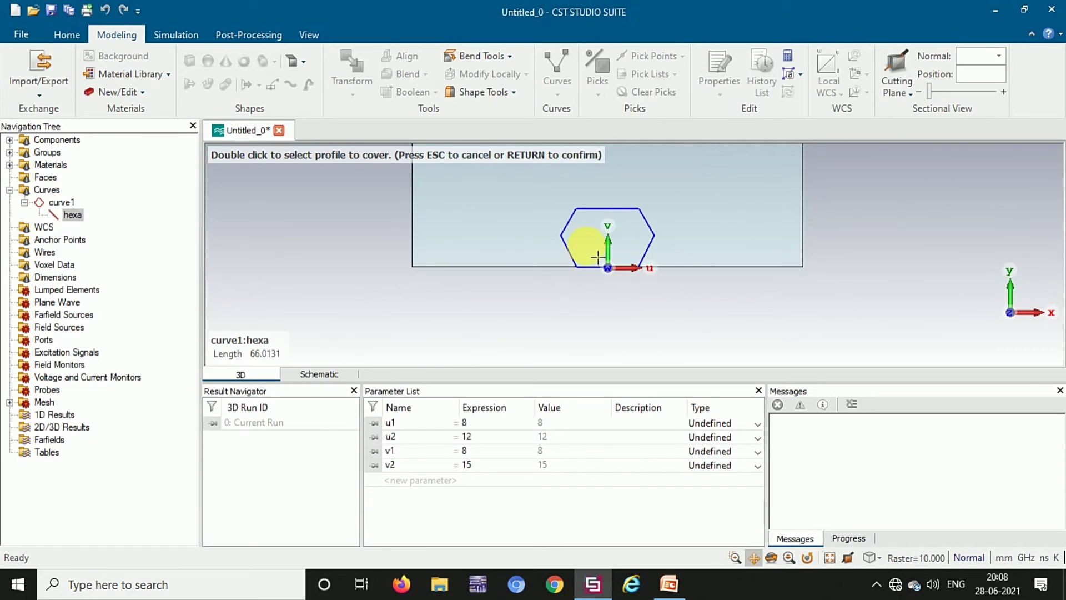
double_click(615, 220)
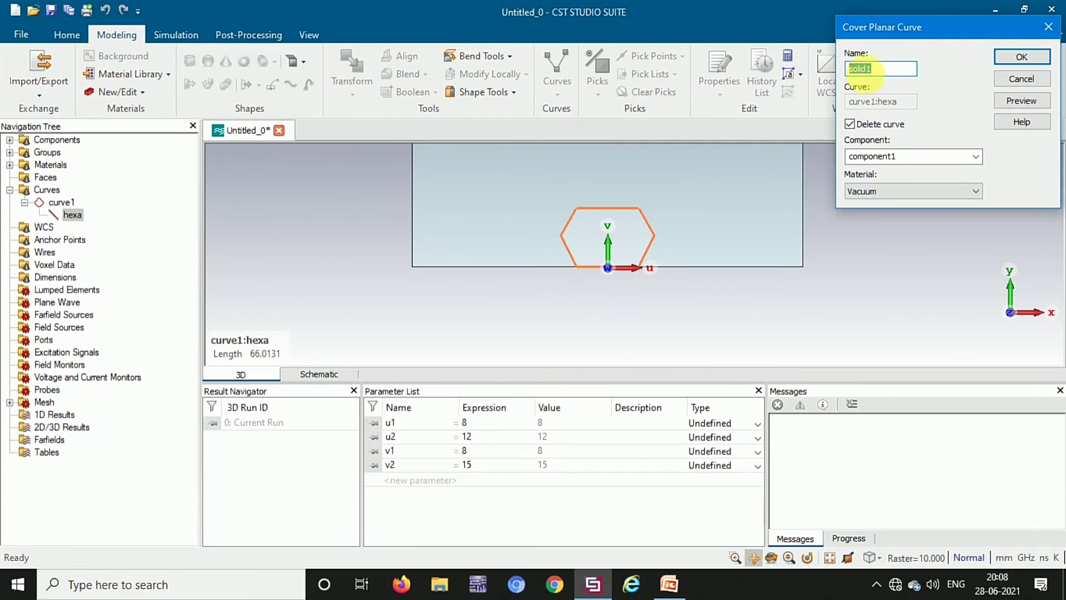
- Cover the hexa curve as solid1 in component1 with PEC as the material, previewing it before creating the shape
left_click(884, 194)
left_click(880, 226)
left_click(1022, 100)
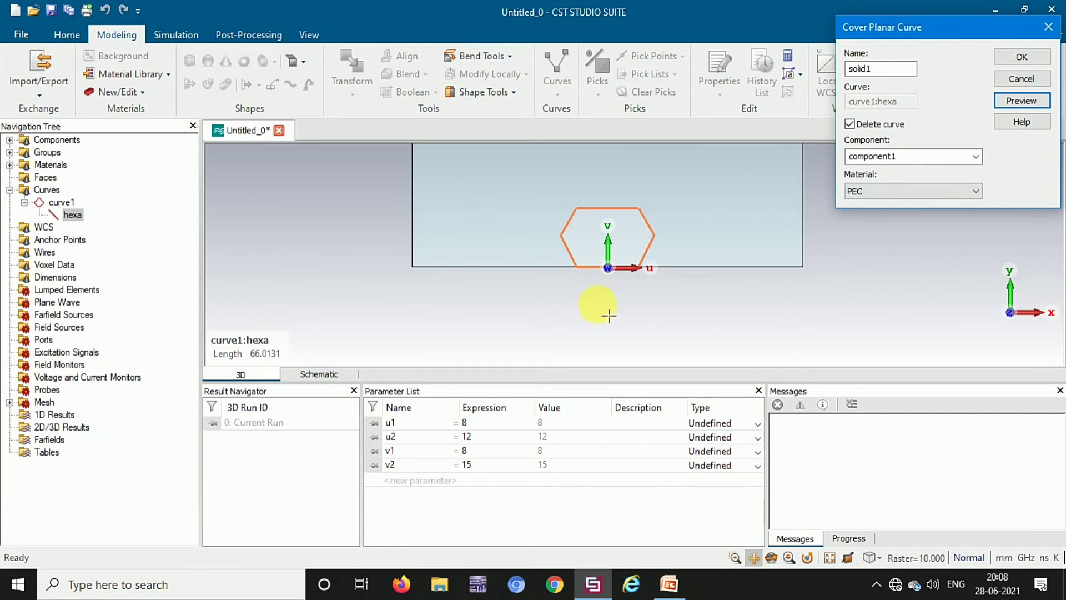
scroll(517, 303, "up", 3)
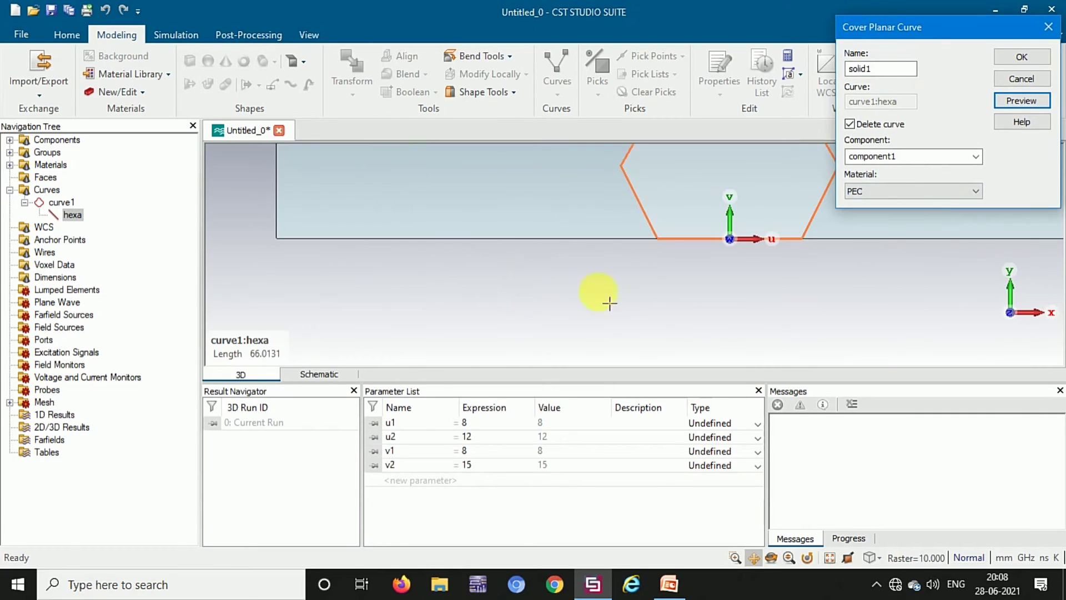
left_click(775, 554)
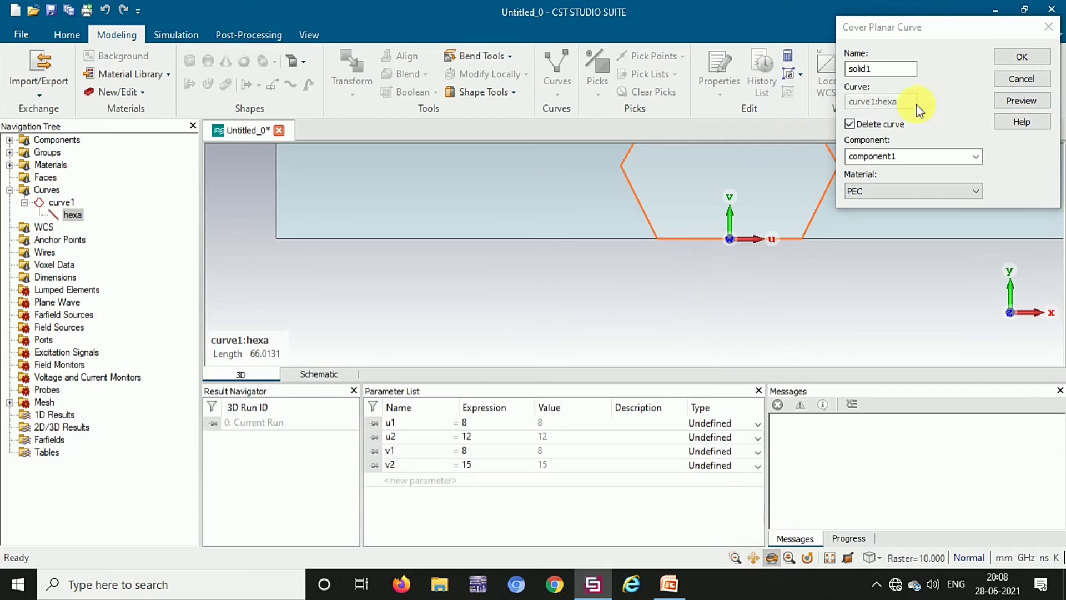
left_click(1020, 56)
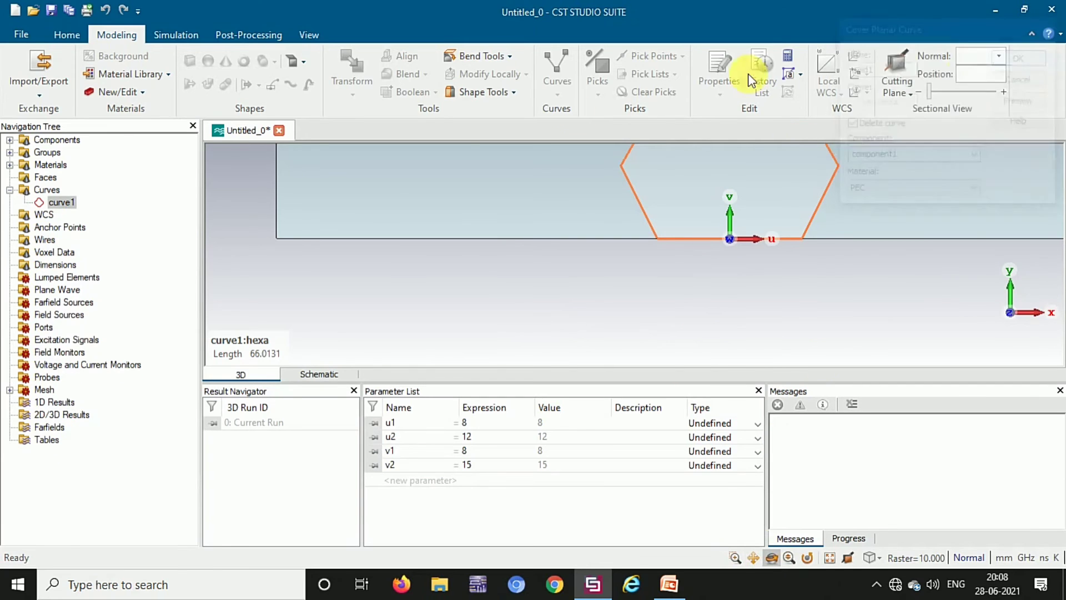
- Examine the covered PEC hexagon from oblique angles and close up to judge its thickness on the substrate
left_click_drag(570, 224, 655, 214)
scroll(721, 221, "down", 2)
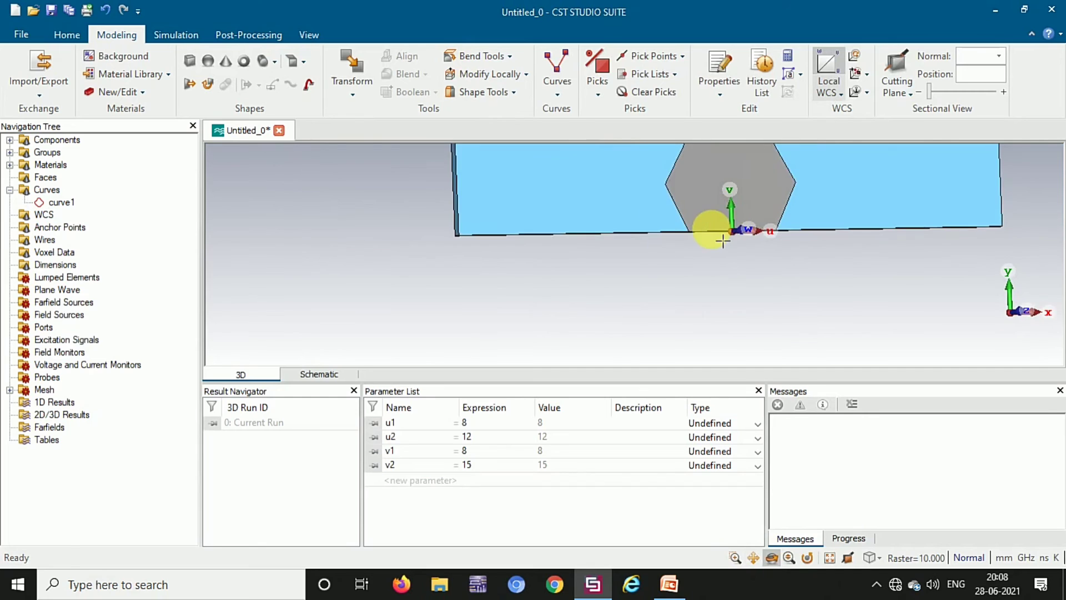
scroll(700, 211, "down", 2)
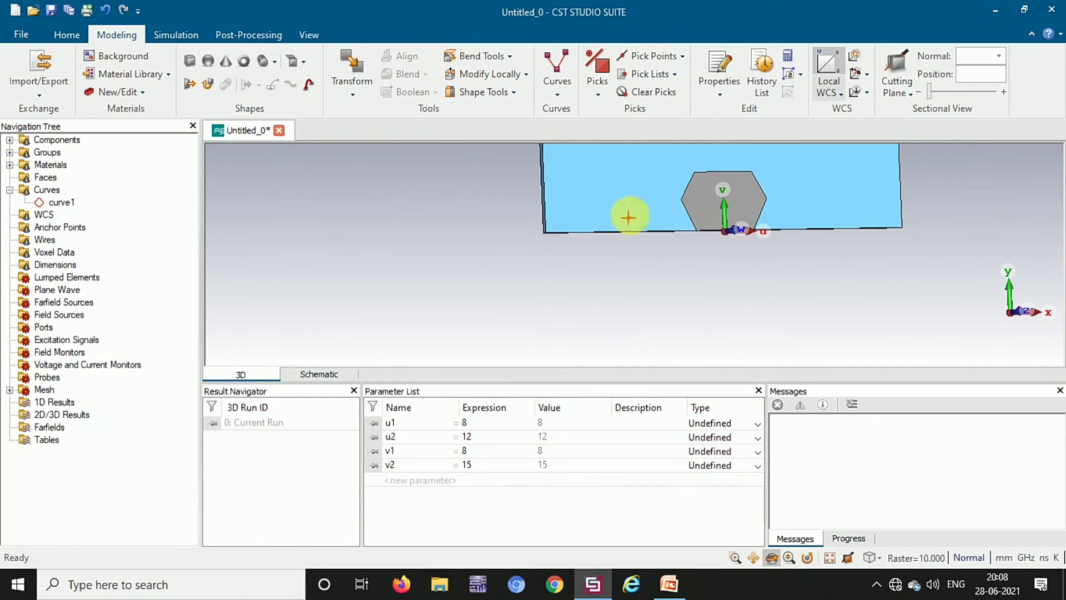
scroll(642, 214, "up", 3)
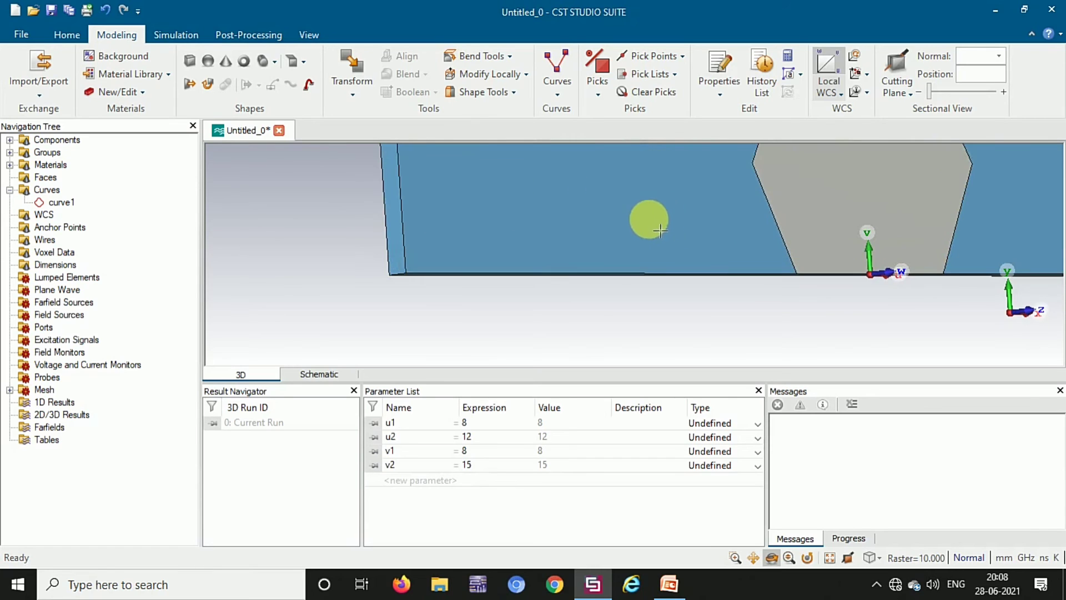
left_click_drag(658, 230, 689, 238)
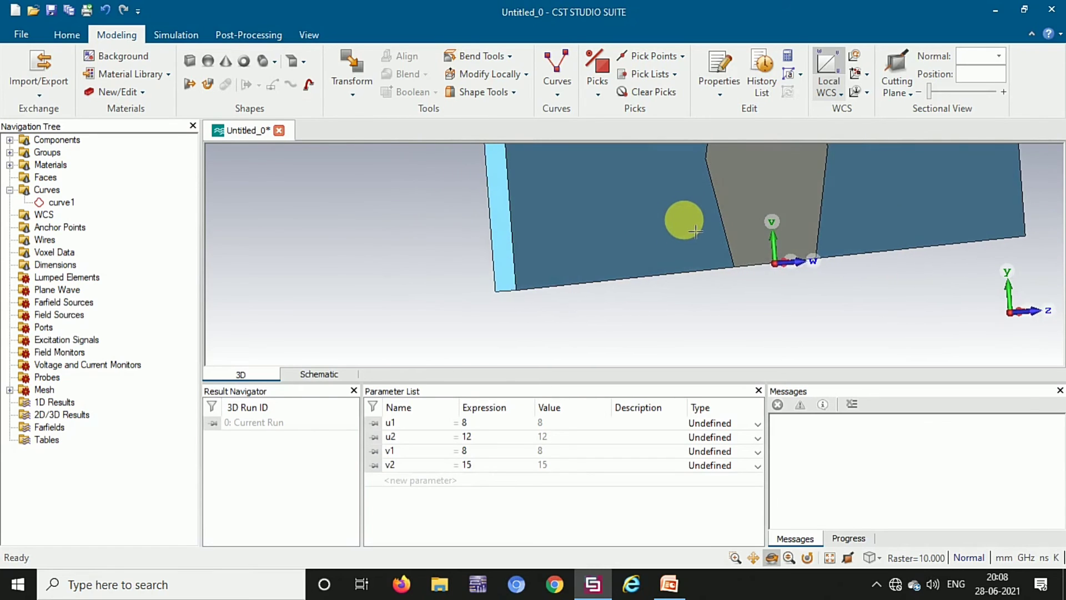
scroll(690, 237, "up", 2)
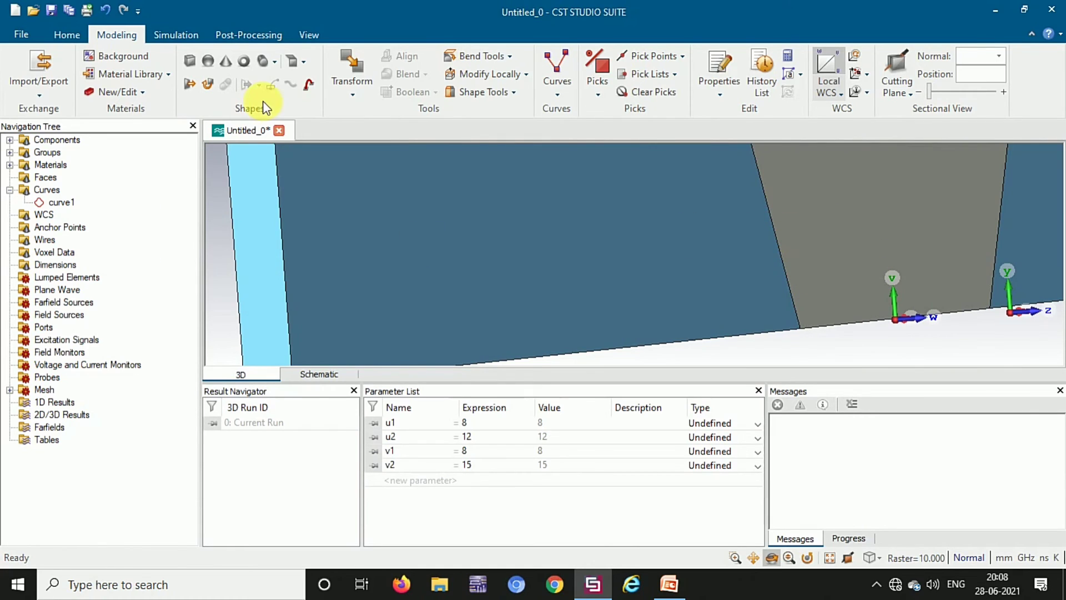
- Select solid1 in component1 and start Shell Solid or Thicken Sheet for it
left_click(515, 93)
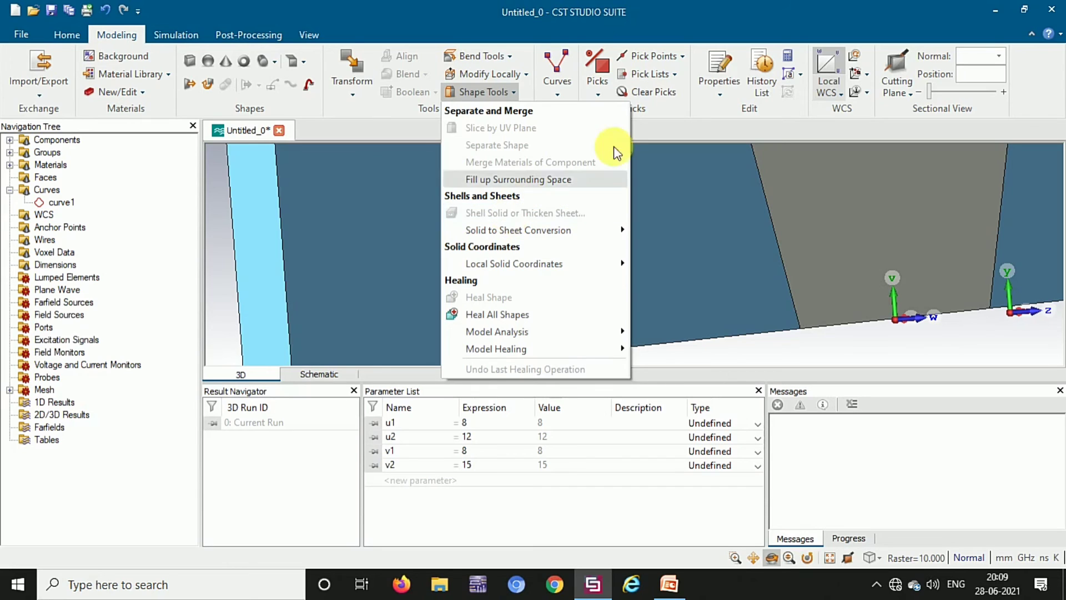
left_click(67, 203)
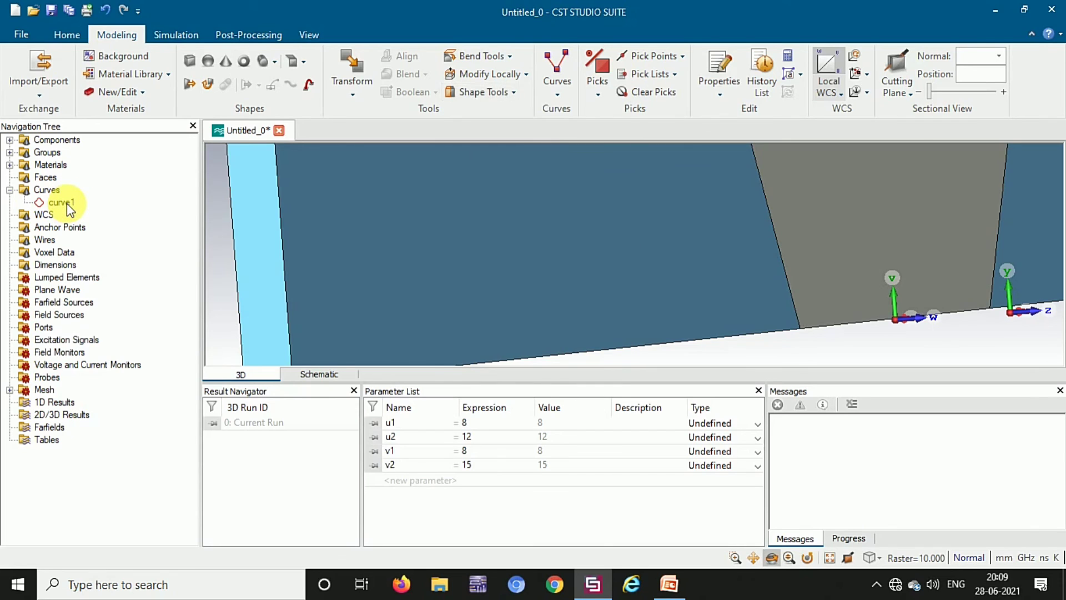
left_click(67, 203)
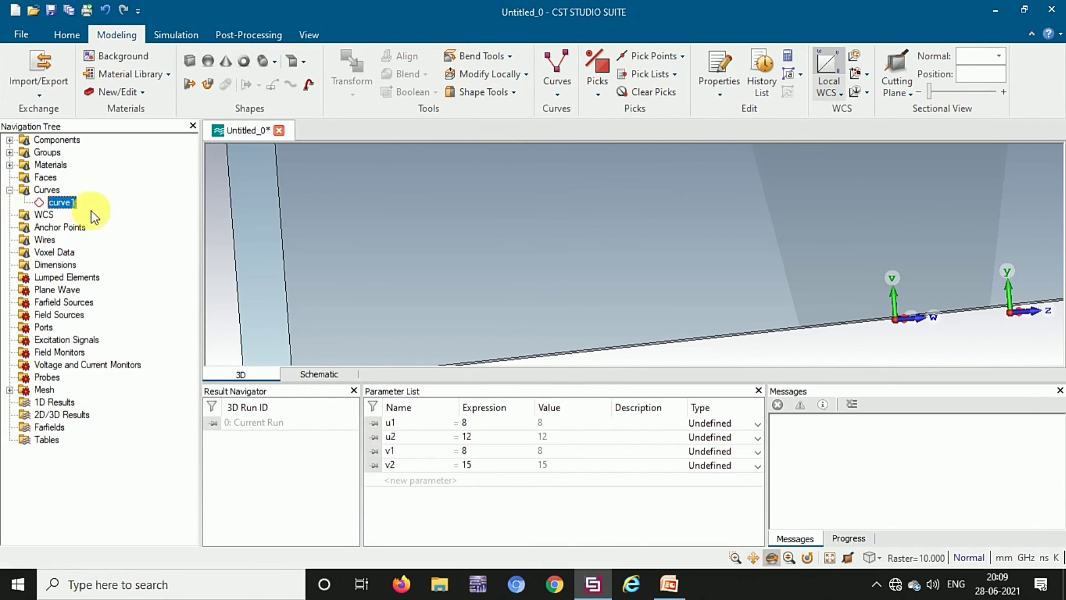
left_click(8, 143)
double_click(71, 152)
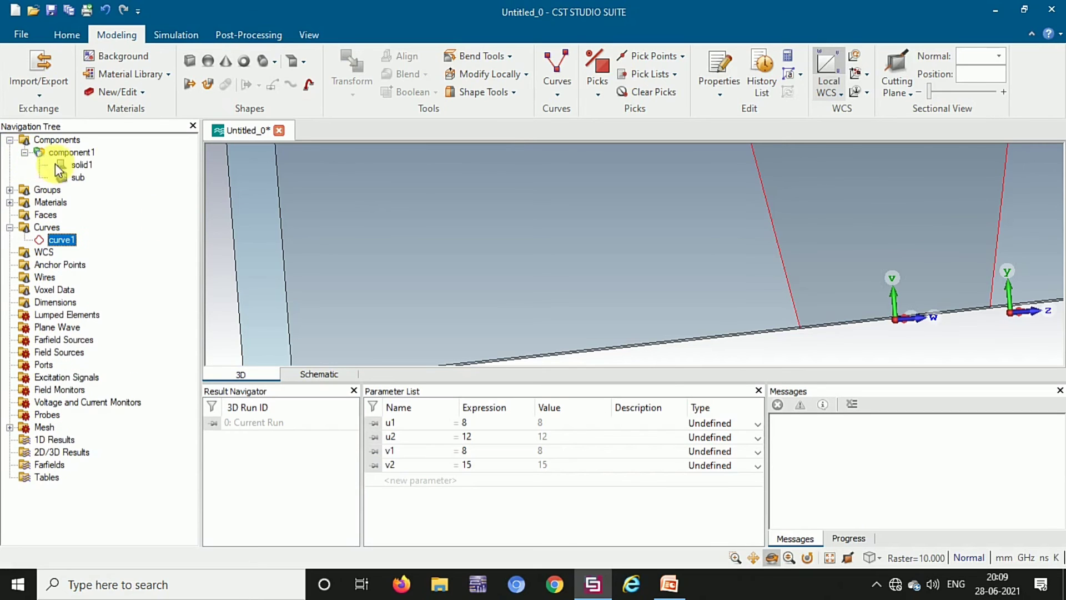
left_click(80, 165)
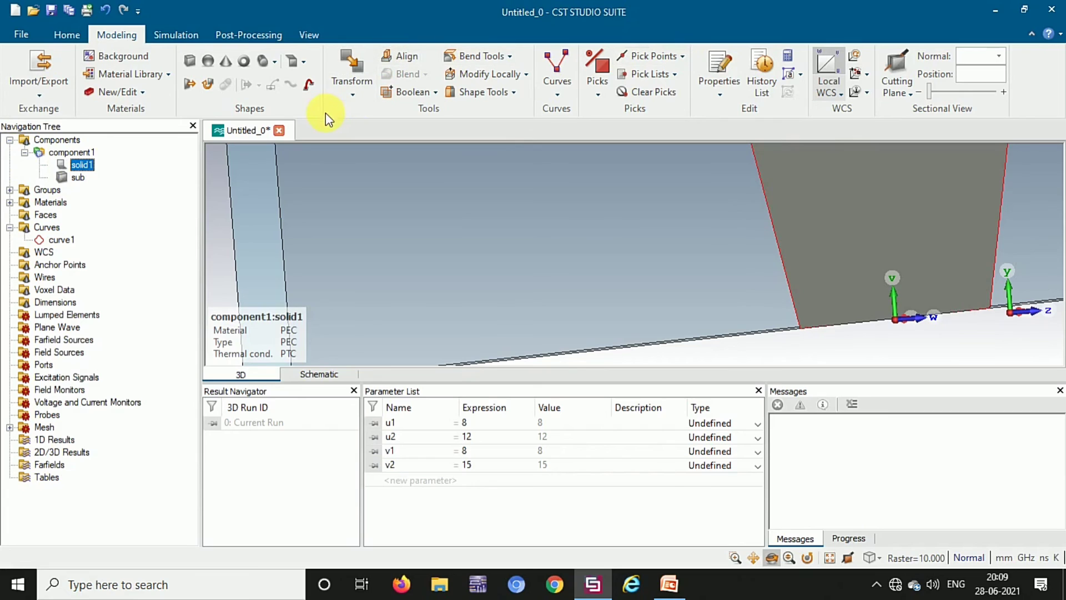
left_click(514, 94)
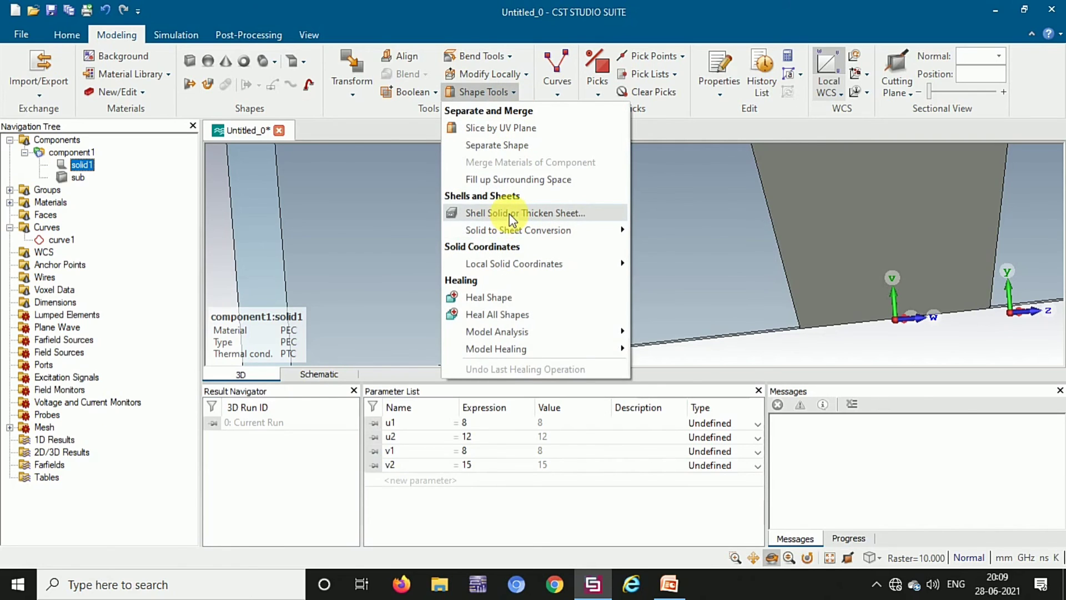
left_click(511, 215)
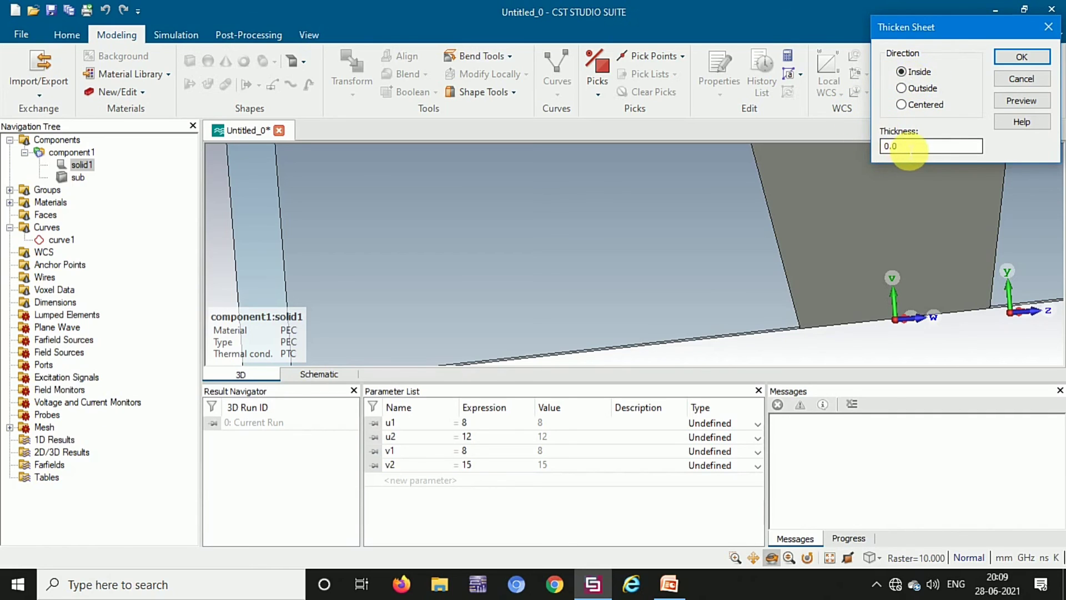
- Thicken the hexagonal sheet solid1 by 0.6 mm in the Inside direction, checking the preview before applying it
left_click_drag(899, 146, 869, 143)
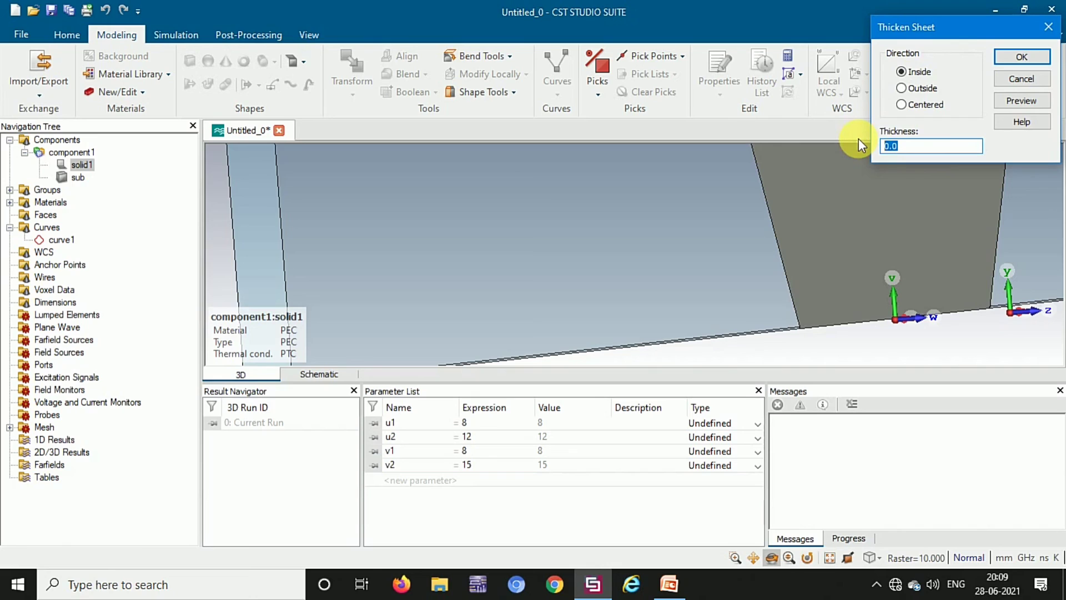
type("0.")
left_click(1024, 106)
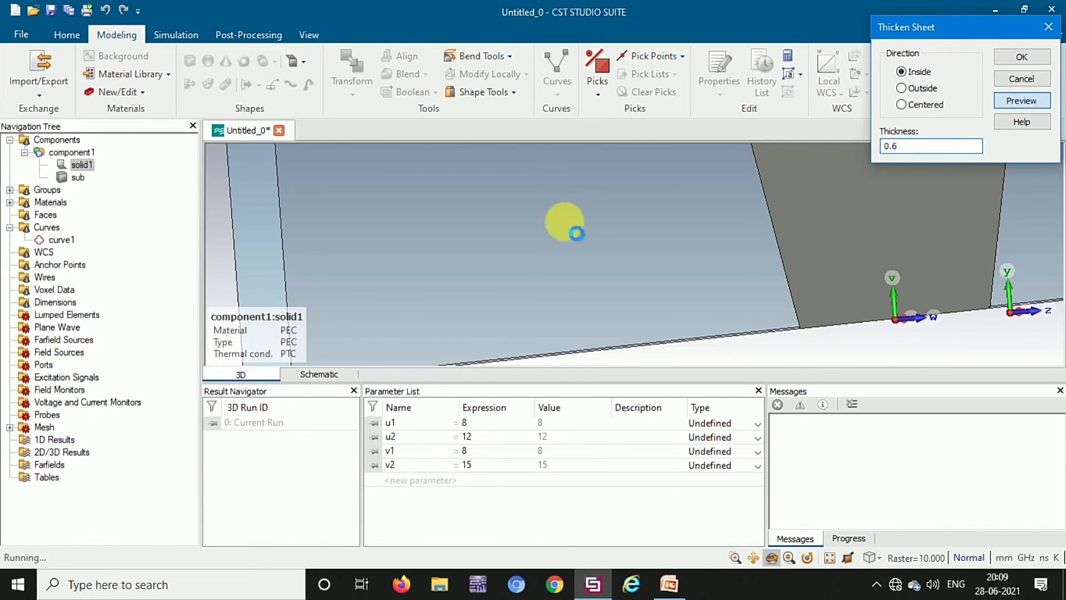
left_click_drag(599, 316, 667, 320)
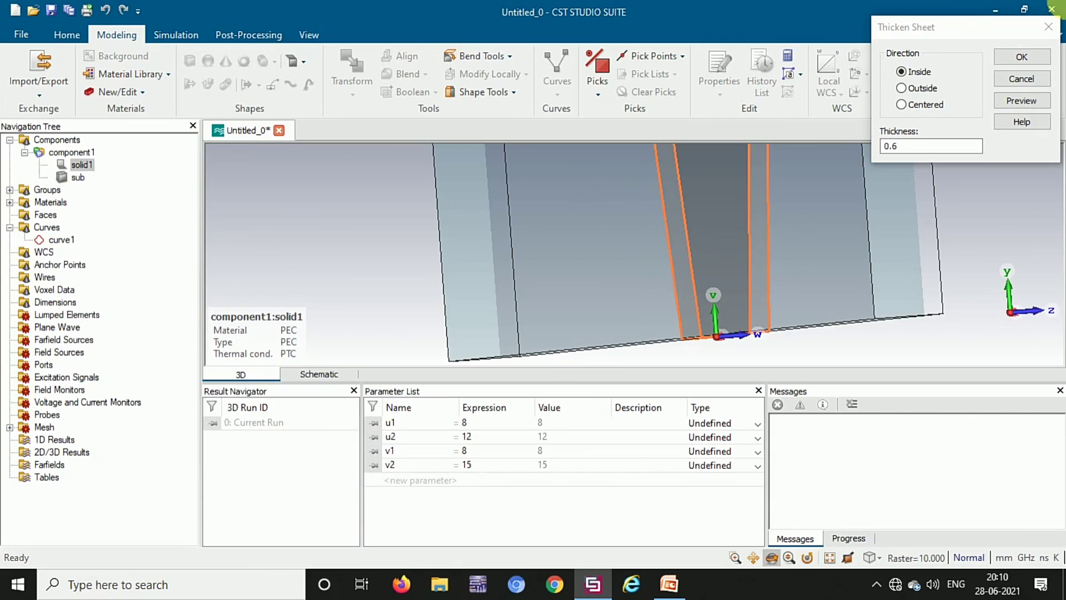
left_click(1021, 101)
left_click(1022, 79)
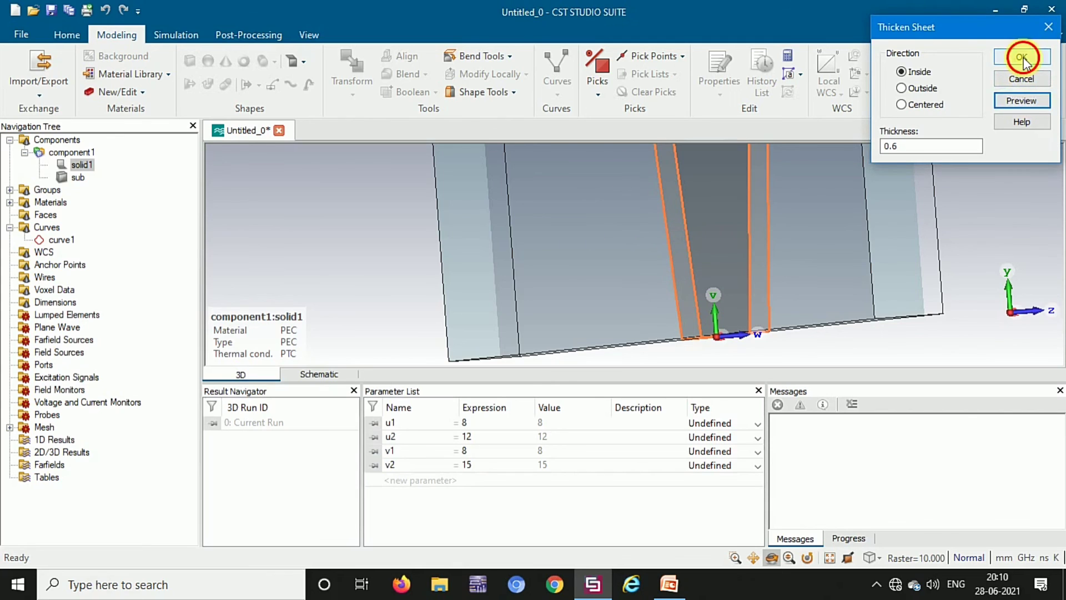
scroll(687, 301, "down", 3)
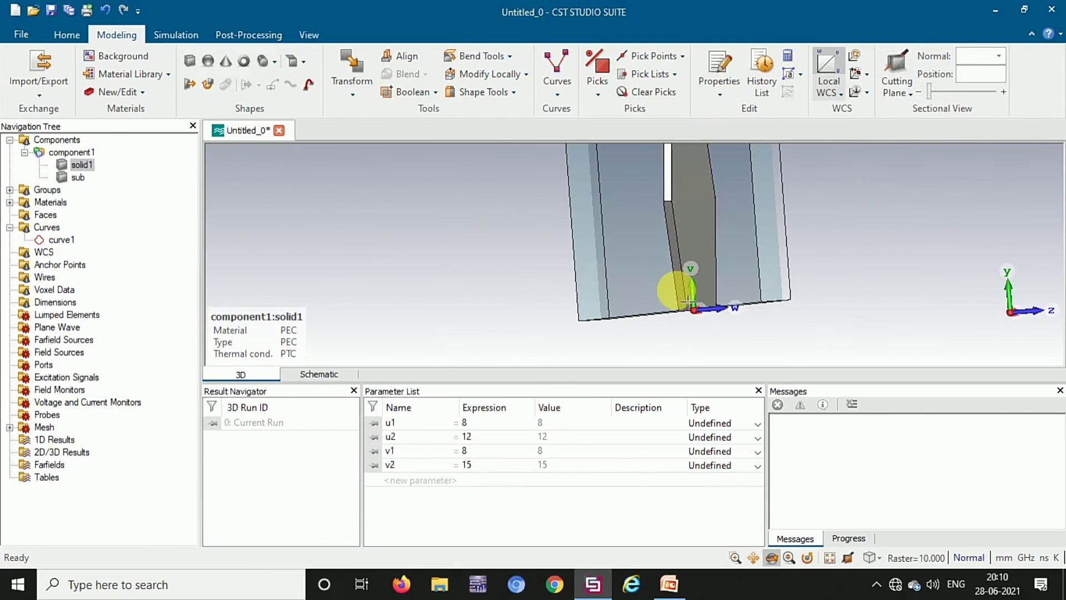
left_click_drag(687, 300, 885, 210)
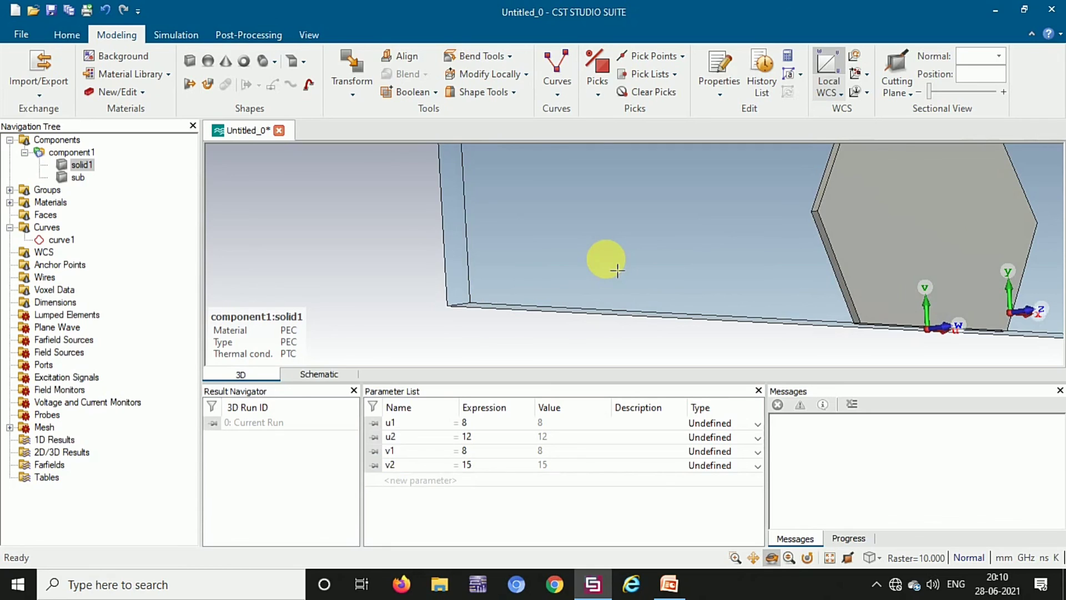
scroll(617, 271, "down", 2)
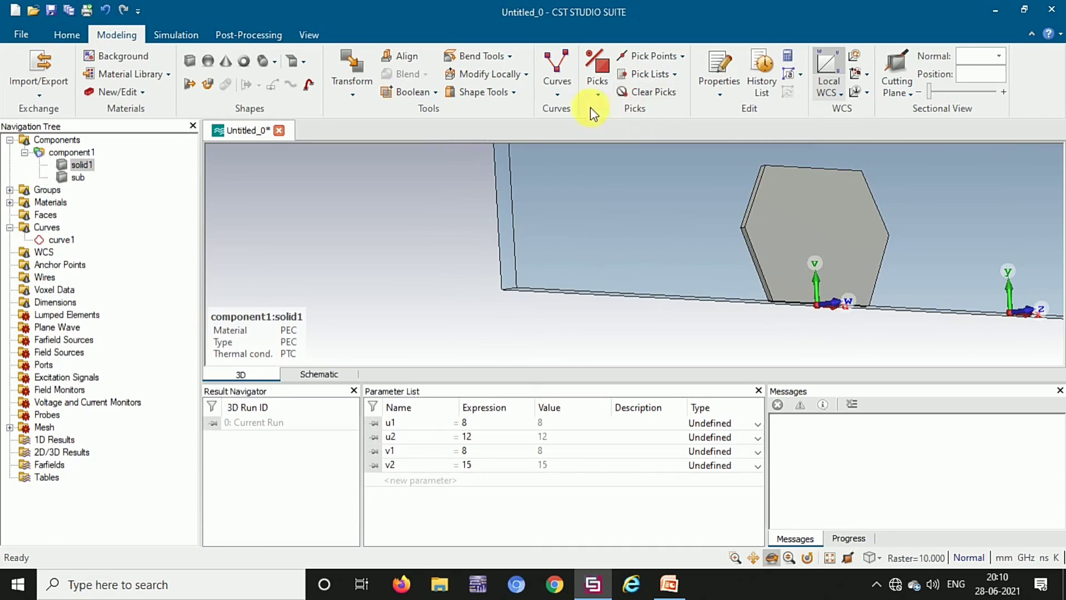
left_click(556, 92)
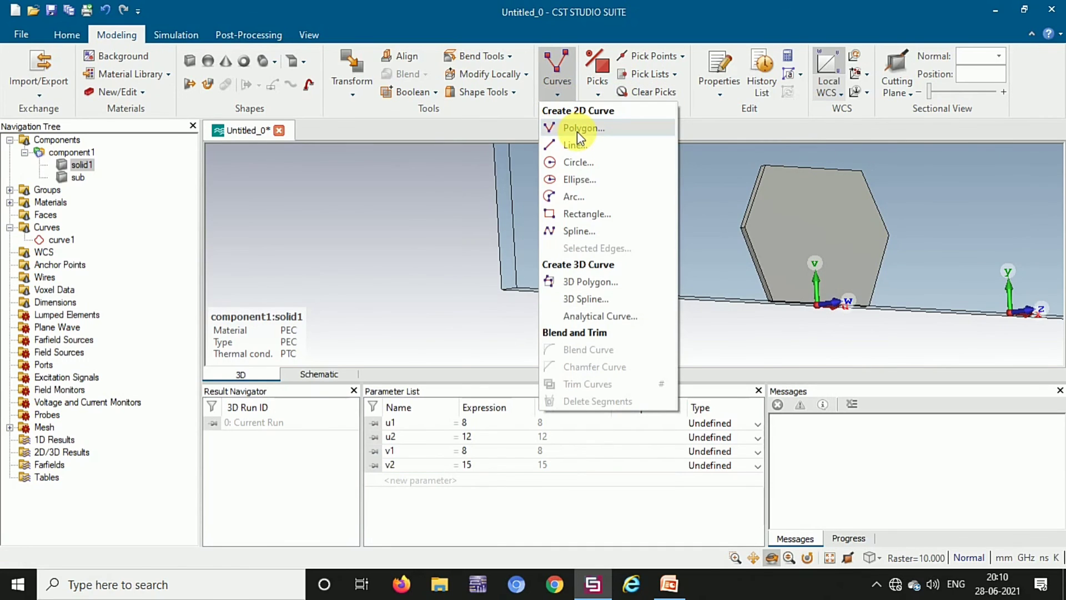
left_click(385, 236)
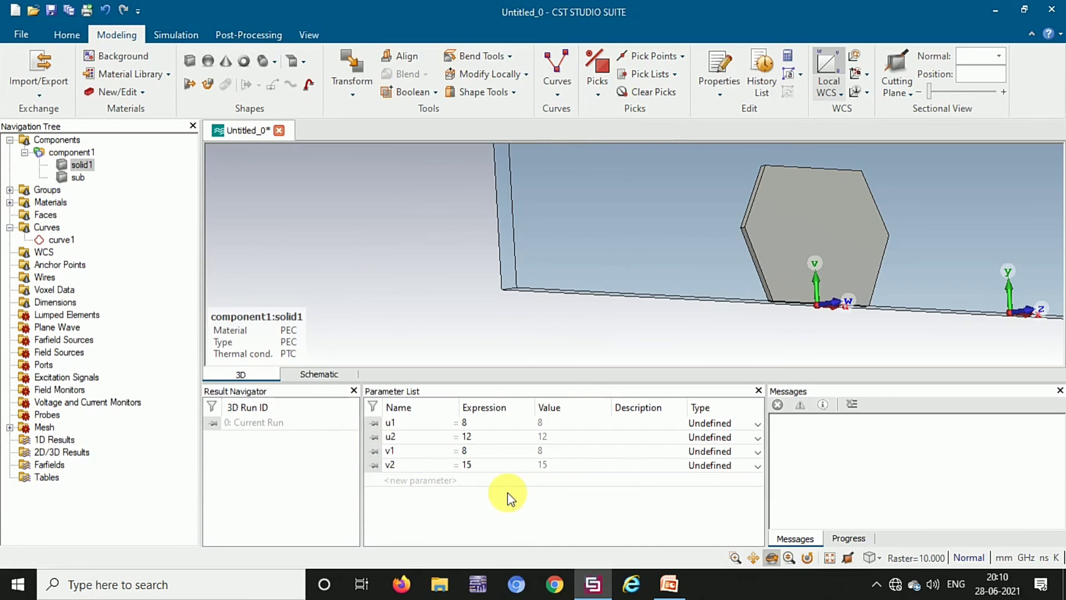